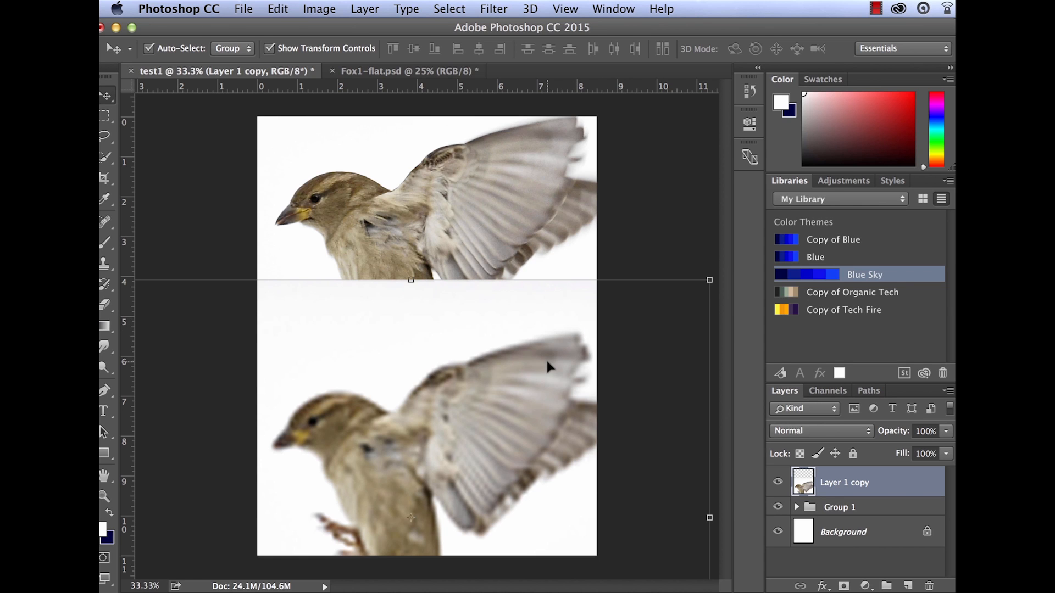
- Delete the blurred Layer 1 copy and move the remaining sharp bird down to the middle of the canvas
{"action": "mouse_move", "coordinate": [522, 416]}
{"action": "left_mouse_down"}
{"action": "mouse_move", "coordinate": [506, 379]}
{"action": "mouse_move", "coordinate": [497, 401]}
{"action": "mouse_move", "coordinate": [512, 432]}
{"action": "left_mouse_up"}
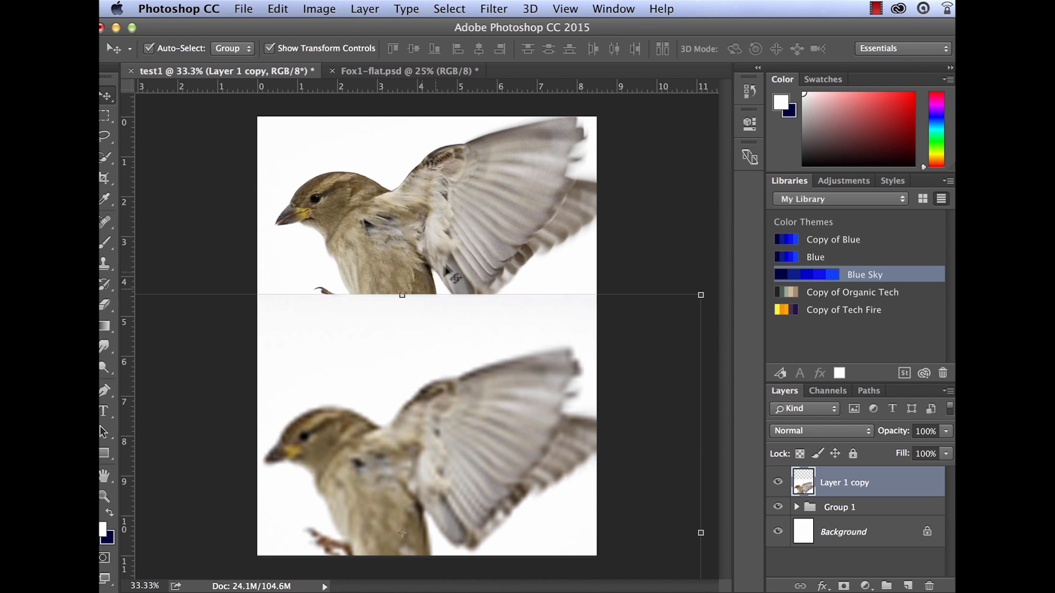
{"action": "left_click_drag", "start_coordinate": [416, 395], "coordinate": [416, 396]}
{"action": "key", "text": "Delete"}
{"action": "left_click_drag", "start_coordinate": [540, 261], "coordinate": [539, 312]}
- Rename Group 1 as "original assets", keeping the layer name "original bird" inside it
{"action": "left_click", "coordinate": [796, 476]}
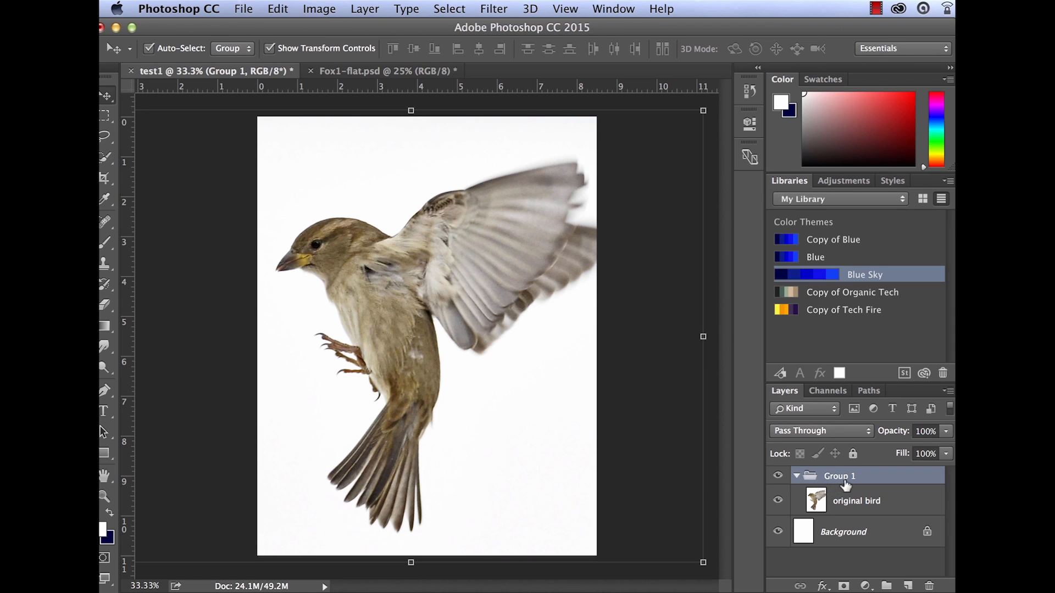
{"action": "double_click", "coordinate": [846, 477]}
{"action": "key", "text": "BackSpace"}
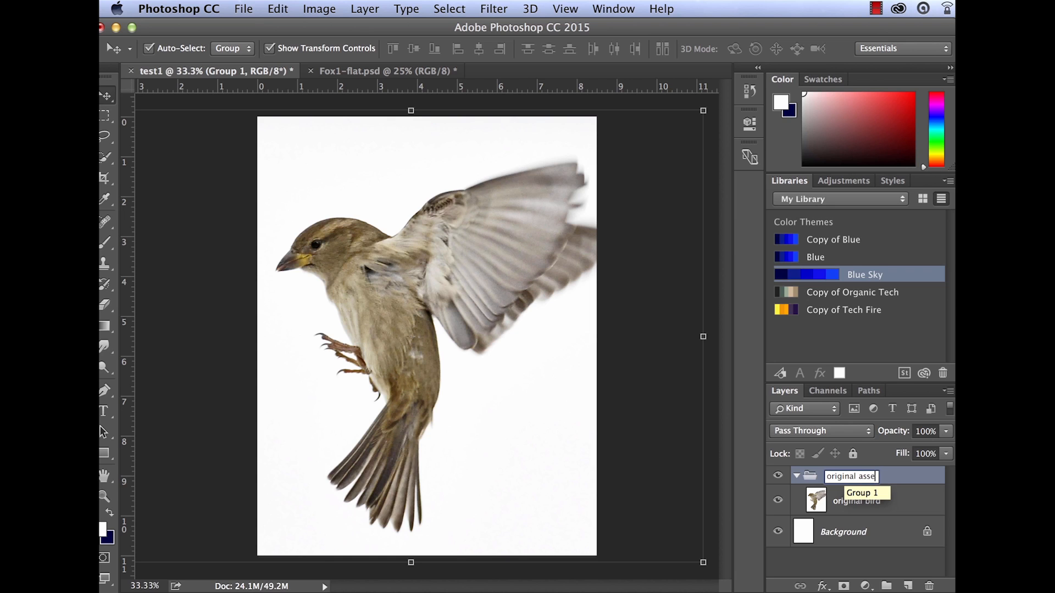
{"action": "key", "text": "Tab"}
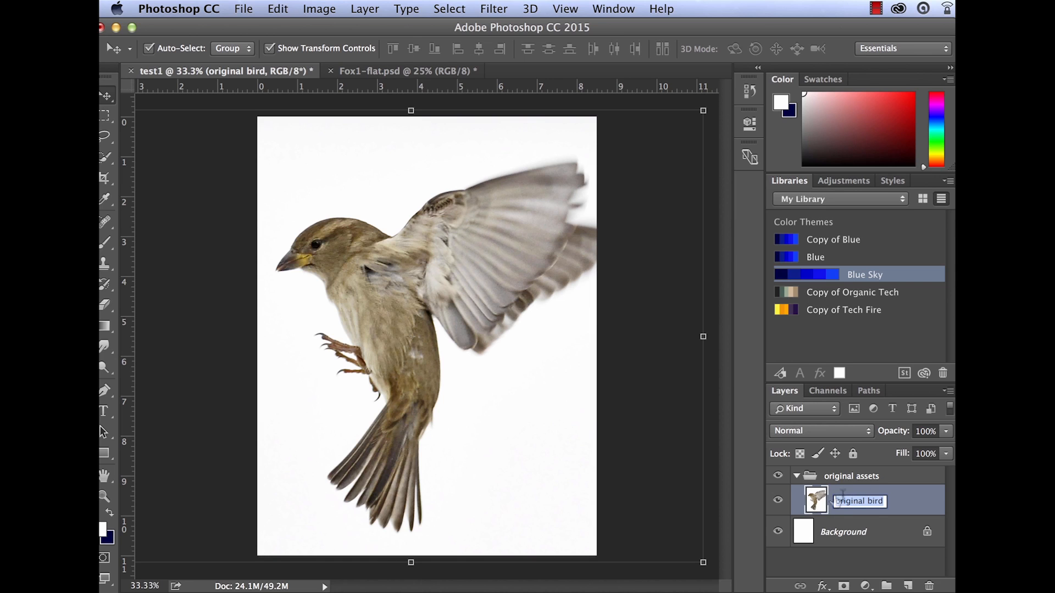
{"action": "key", "text": "Return"}
{"action": "mouse_move", "coordinate": [908, 497]}
{"action": "left_mouse_down"}
{"action": "mouse_move", "coordinate": [908, 543]}
{"action": "mouse_move", "coordinate": [901, 503]}
{"action": "left_mouse_up"}
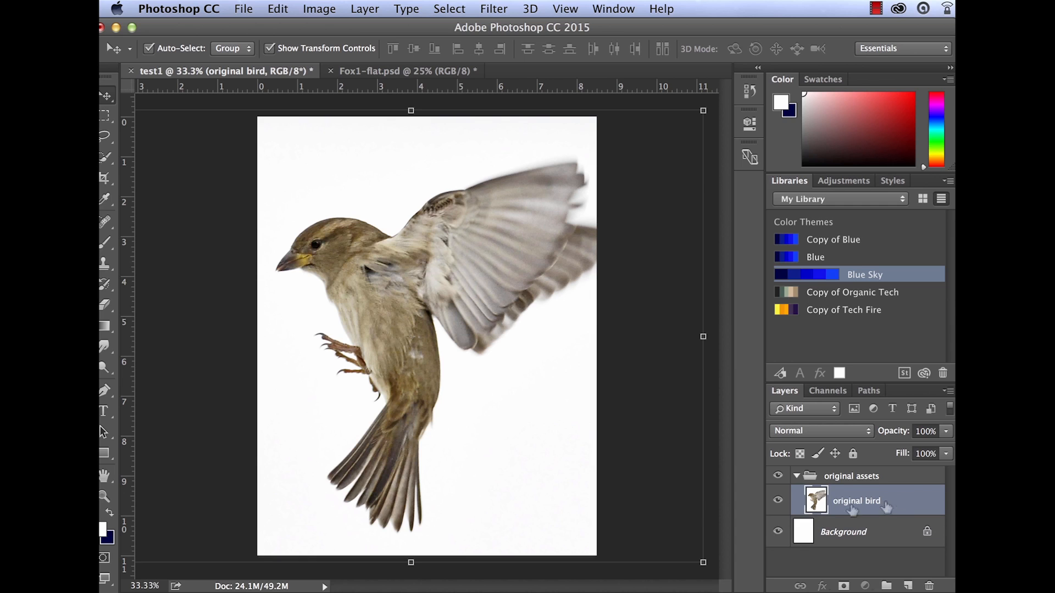
- Duplicate the original bird layer inside the original assets group
{"action": "left_click", "coordinate": [796, 477]}
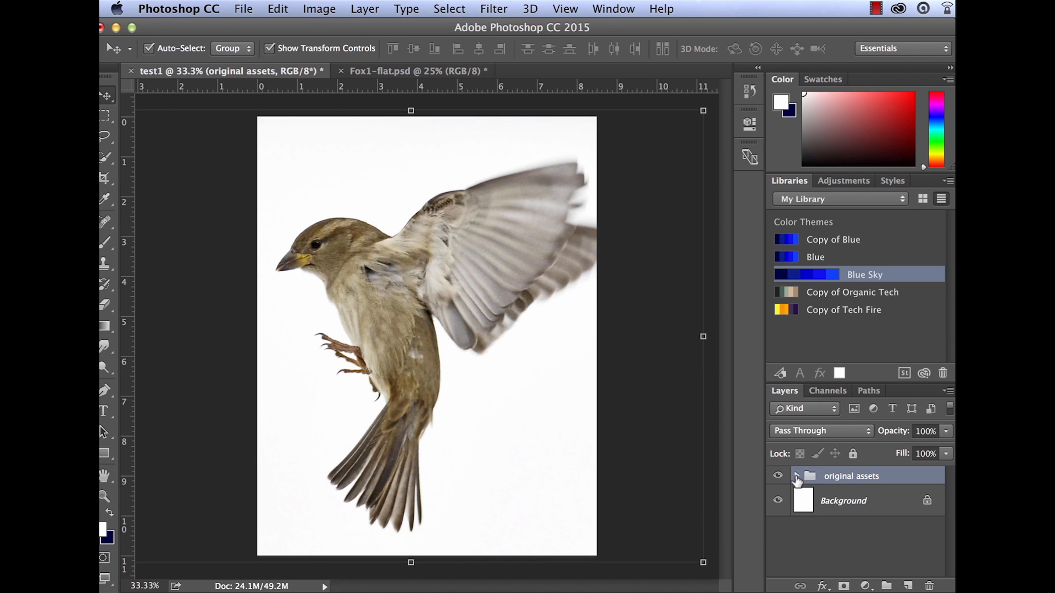
{"action": "left_click", "coordinate": [796, 477]}
{"action": "left_click_drag", "start_coordinate": [899, 504], "coordinate": [910, 590]}
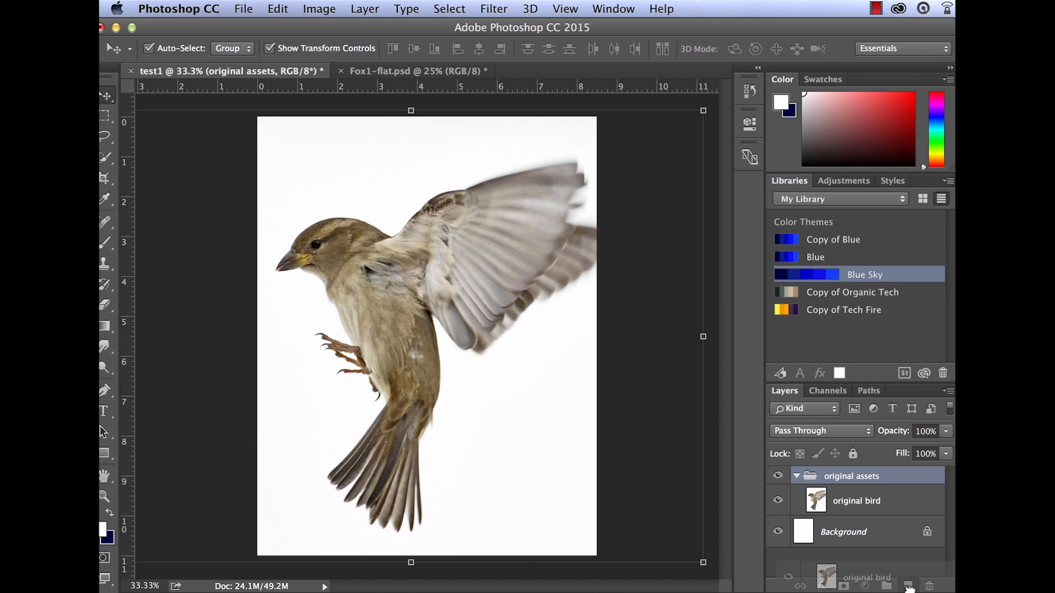
{"action": "left_click_drag", "start_coordinate": [910, 589], "coordinate": [910, 589]}
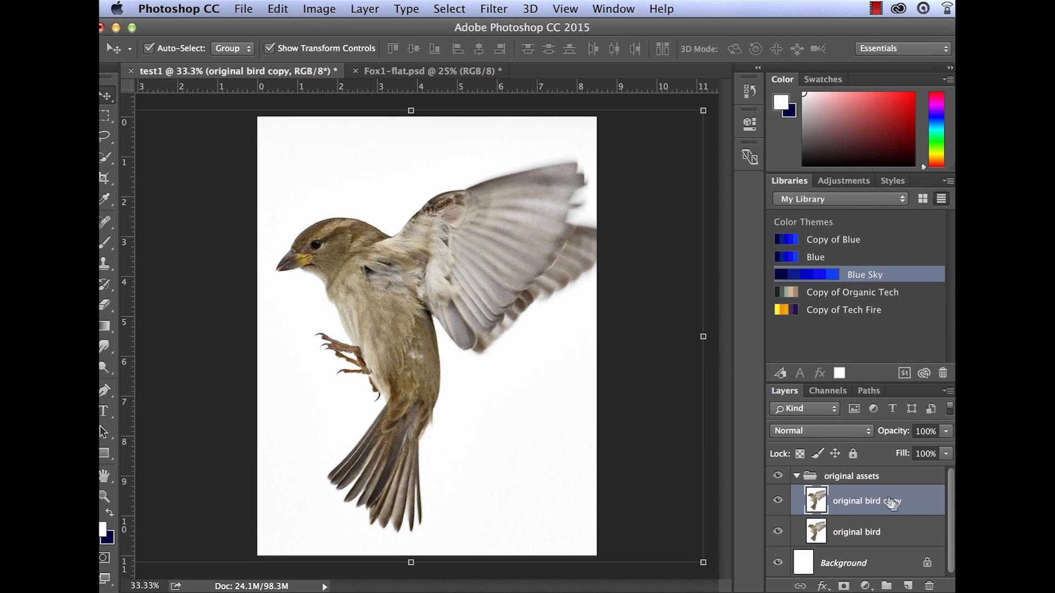
- Move the original bird copy layer out of the original assets group to sit above it, and hide the collapsed group
{"action": "left_click", "coordinate": [796, 476]}
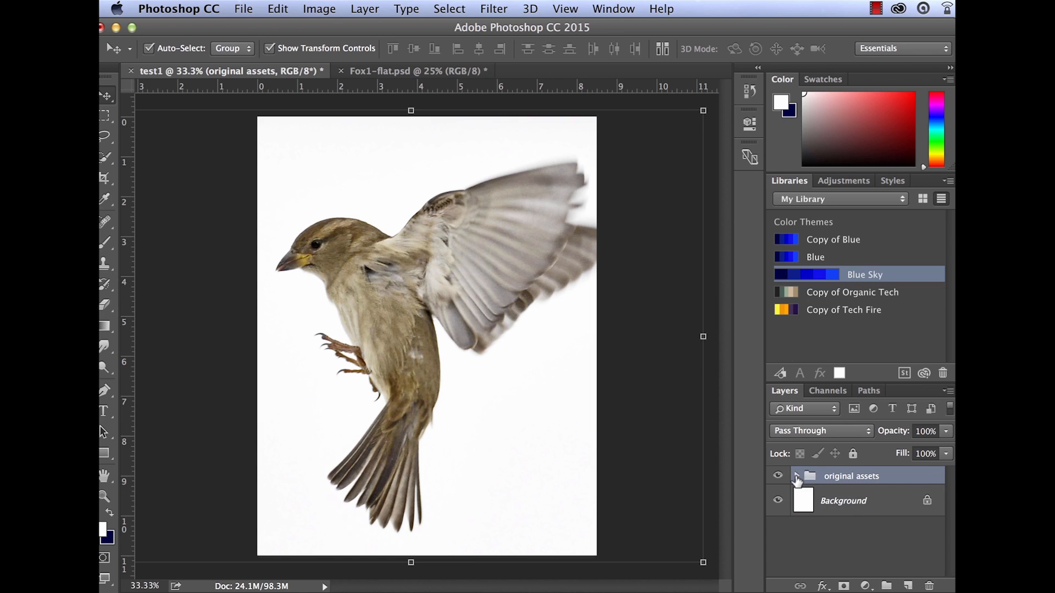
{"action": "left_click", "coordinate": [797, 477]}
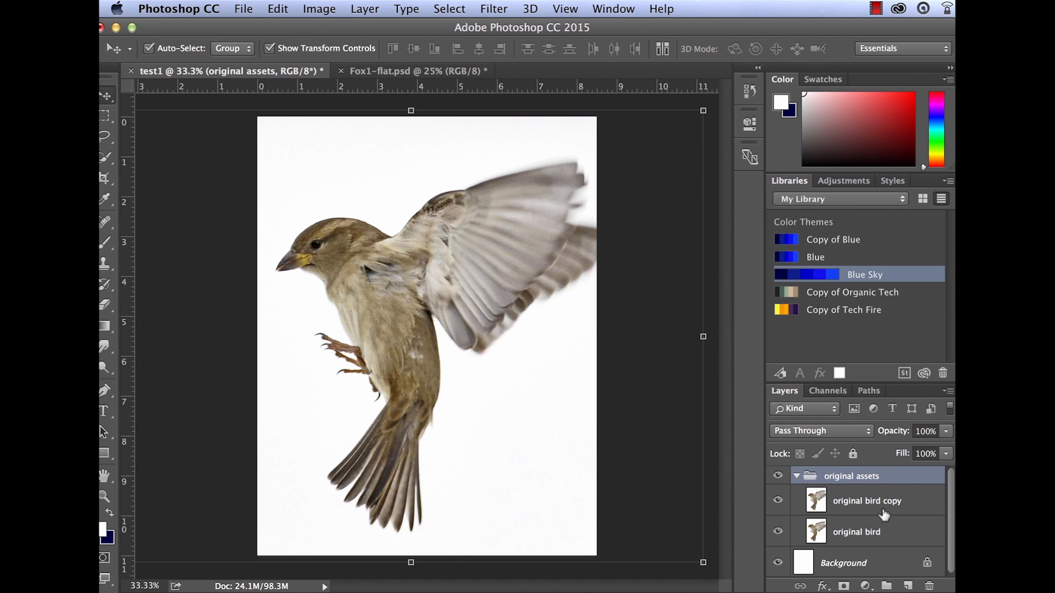
{"action": "left_click_drag", "start_coordinate": [888, 513], "coordinate": [873, 469]}
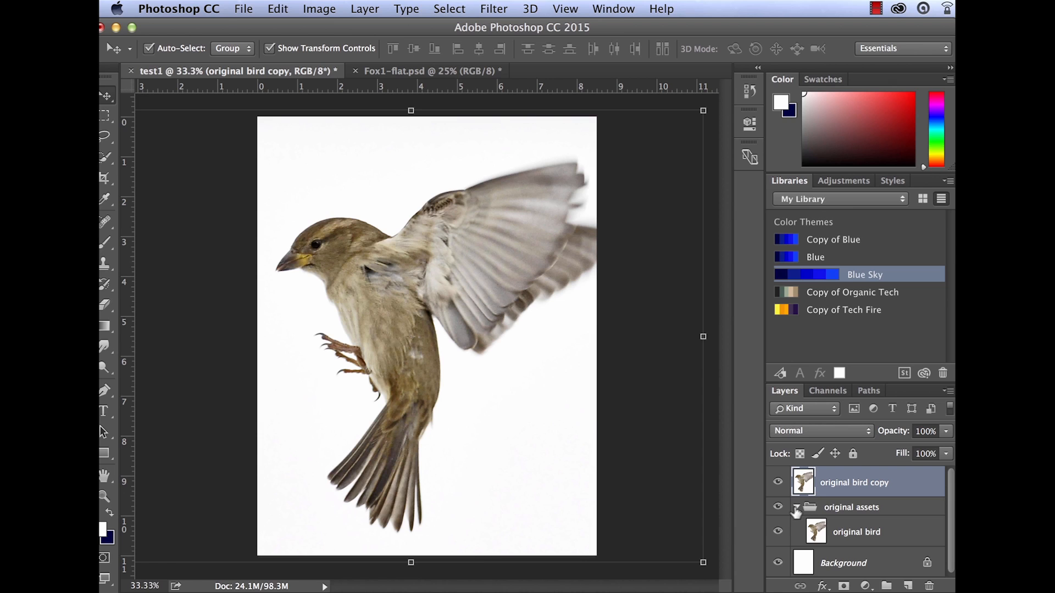
{"action": "left_click", "coordinate": [796, 508]}
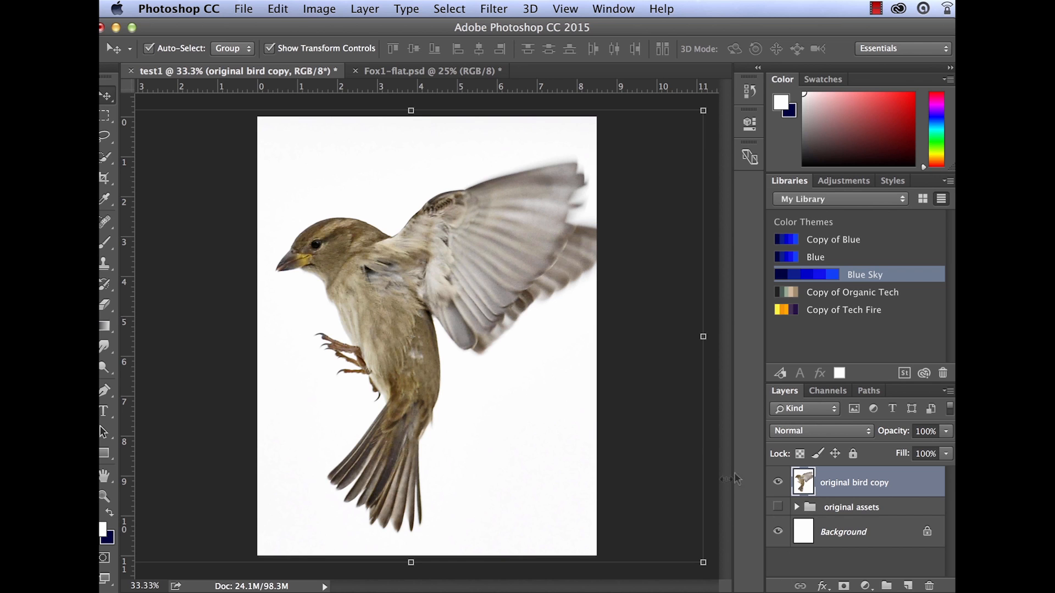
{"action": "left_click", "coordinate": [778, 482]}
{"action": "left_click", "coordinate": [778, 483]}
- Scale the original bird copy to about 90.8% and reposition it so the whole bird fits on the canvas
{"action": "left_click_drag", "start_coordinate": [467, 288], "coordinate": [438, 282]}
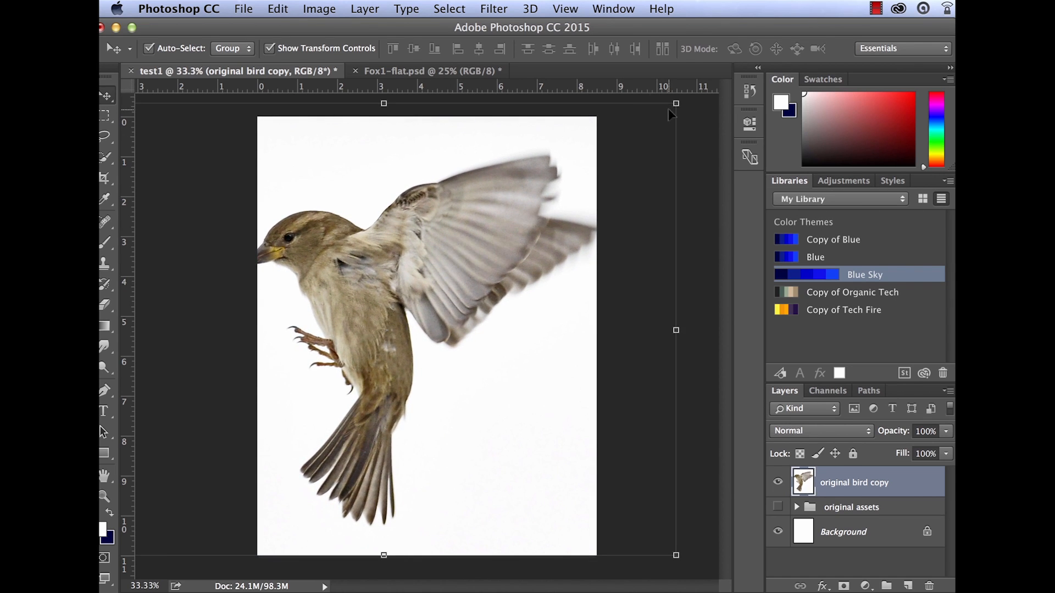
{"action": "left_click_drag", "start_coordinate": [678, 106], "coordinate": [626, 144]}
{"action": "left_click_drag", "start_coordinate": [476, 238], "coordinate": [512, 227]}
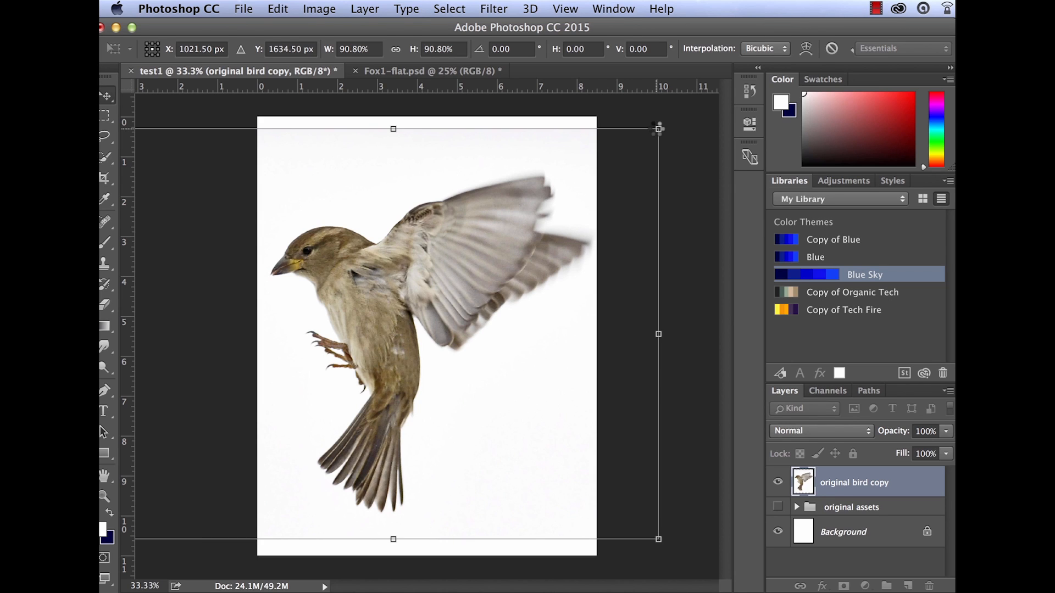
{"action": "key", "text": "Return"}
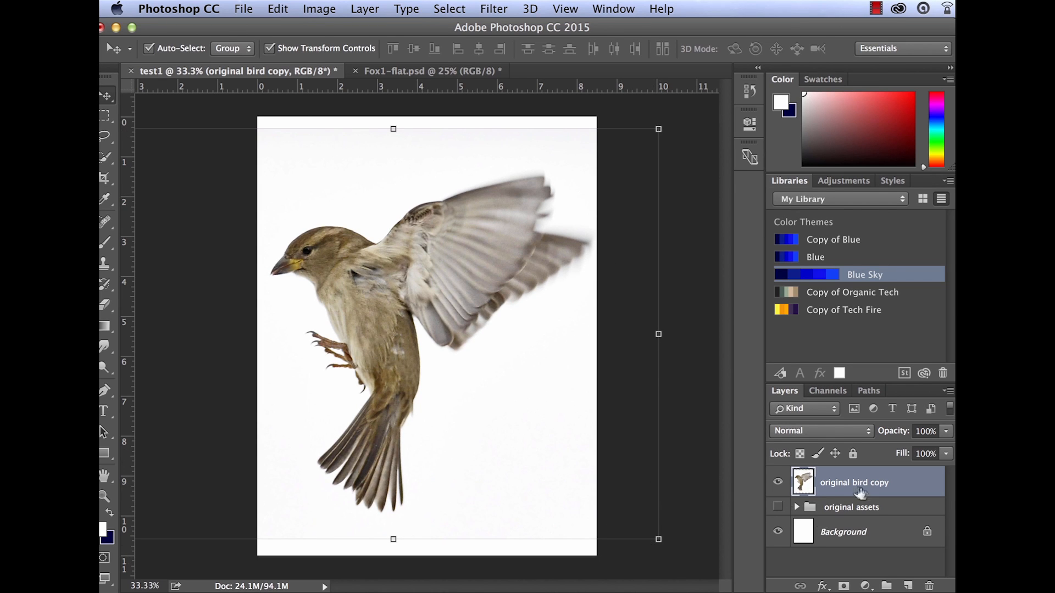
- Draw a rectangular marquee selection around the bird's head on the original bird copy layer
{"action": "left_click_drag", "start_coordinate": [621, 34], "coordinate": [633, 35]}
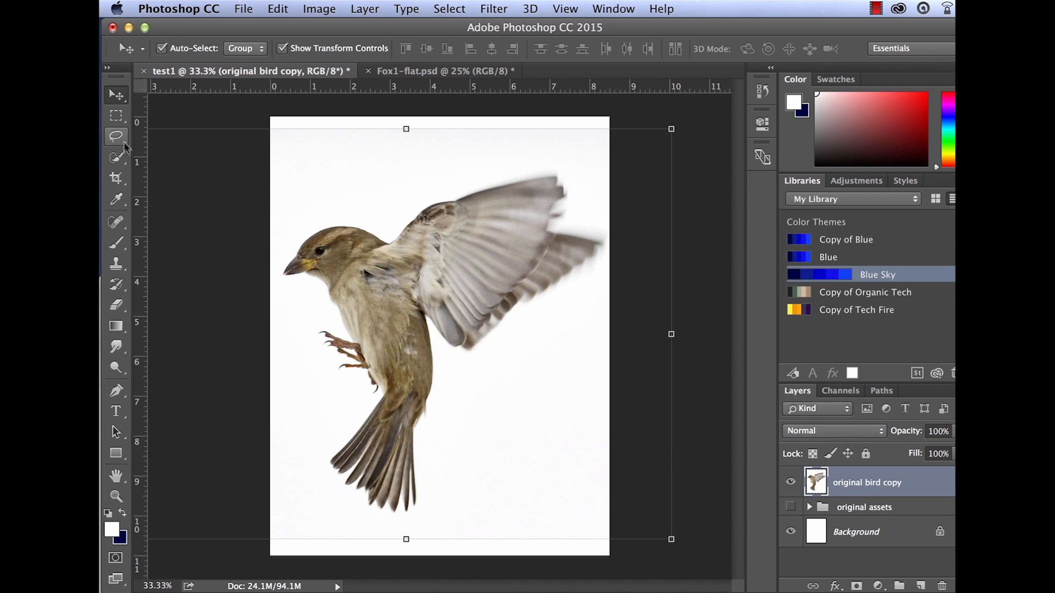
{"action": "left_click", "coordinate": [117, 158]}
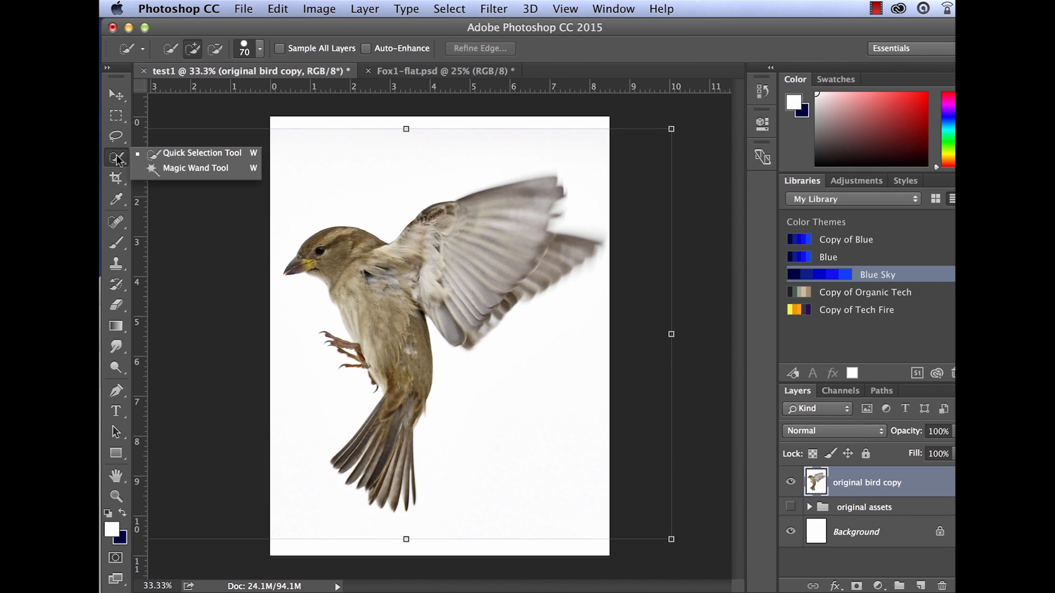
{"action": "left_click", "coordinate": [117, 158]}
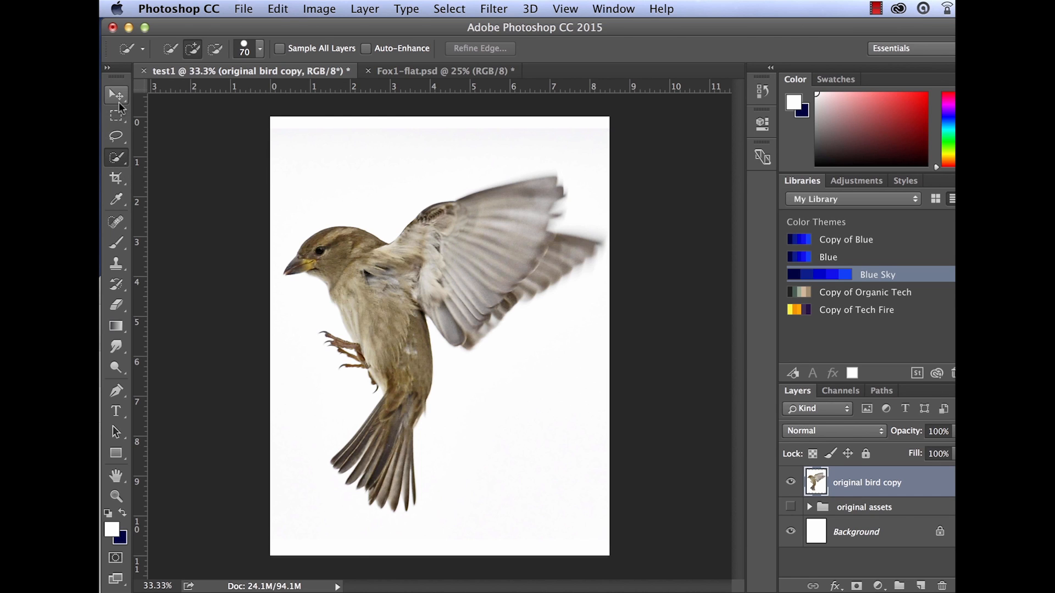
{"action": "left_click", "coordinate": [119, 102]}
{"action": "left_click", "coordinate": [115, 115]}
{"action": "left_click_drag", "start_coordinate": [271, 210], "coordinate": [390, 306]}
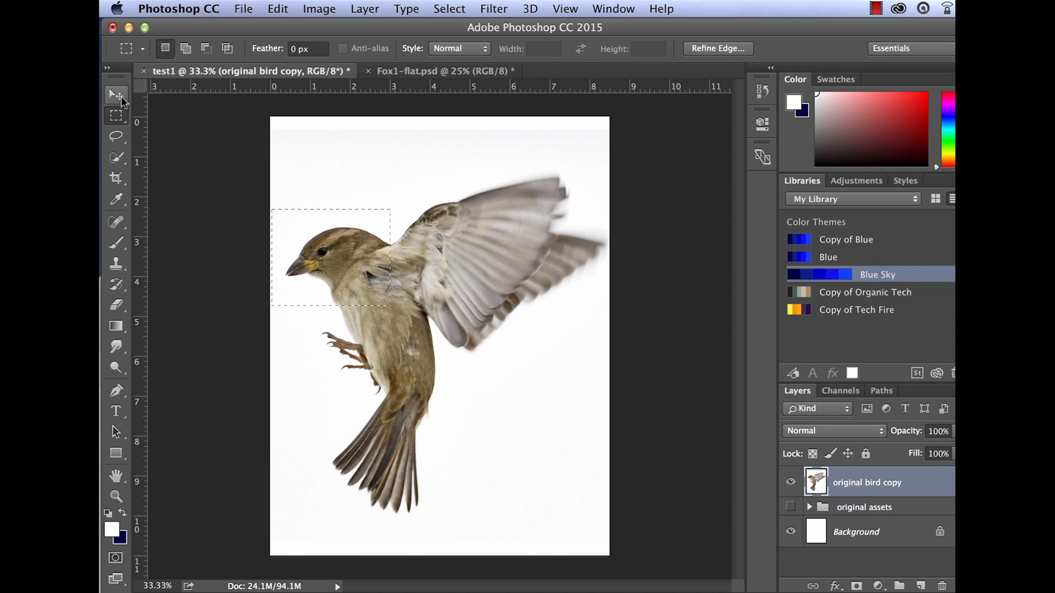
- Move the selected head to the empty area below the wing
{"action": "key", "text": "v"}
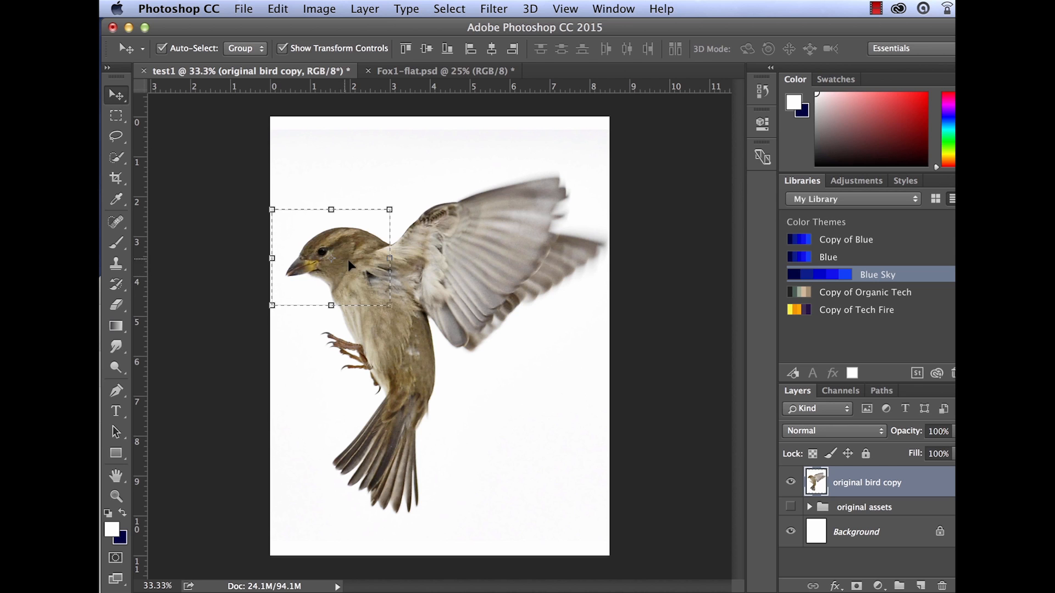
{"action": "left_click_drag", "start_coordinate": [365, 265], "coordinate": [546, 423]}
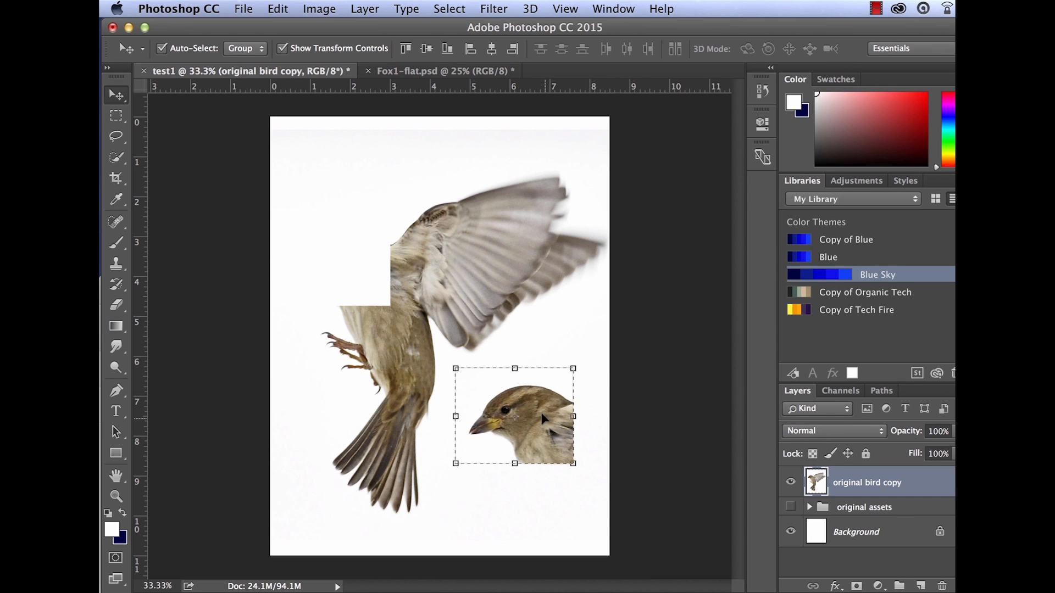
{"action": "left_click", "coordinate": [633, 353]}
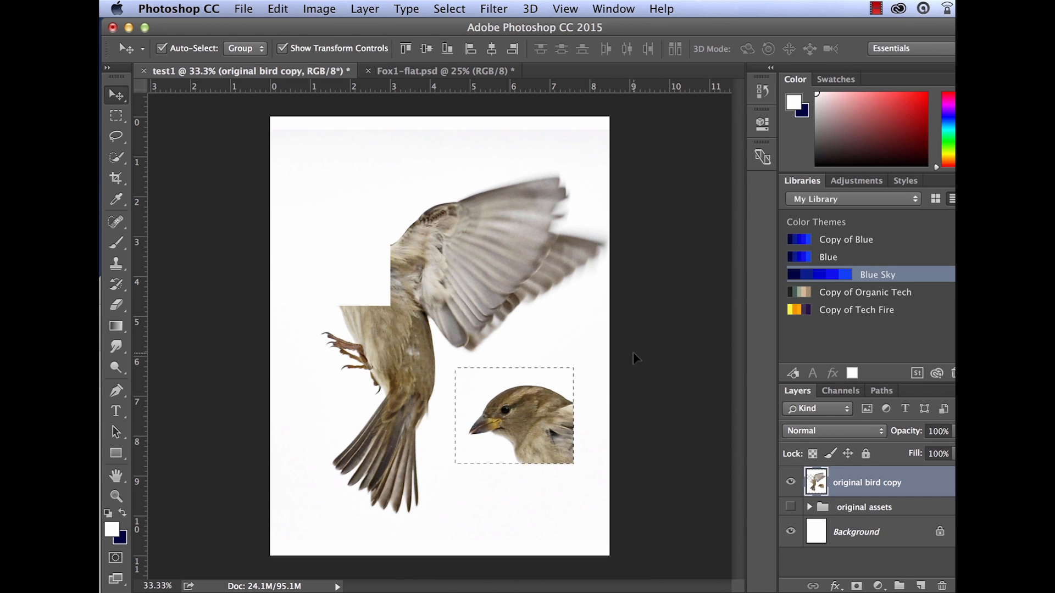
{"action": "left_click", "coordinate": [542, 393]}
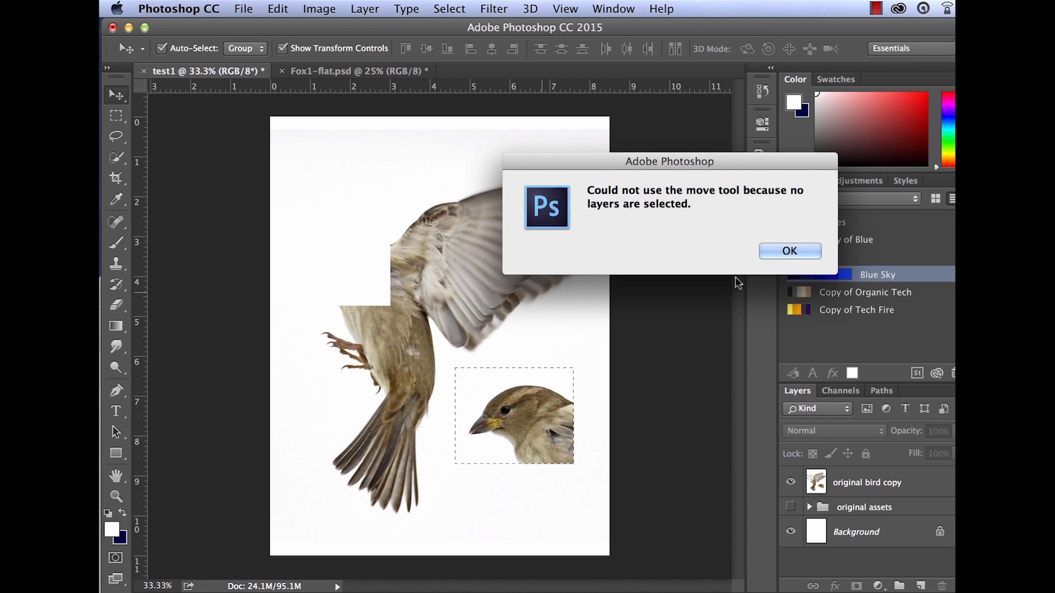
{"action": "left_click", "coordinate": [792, 255]}
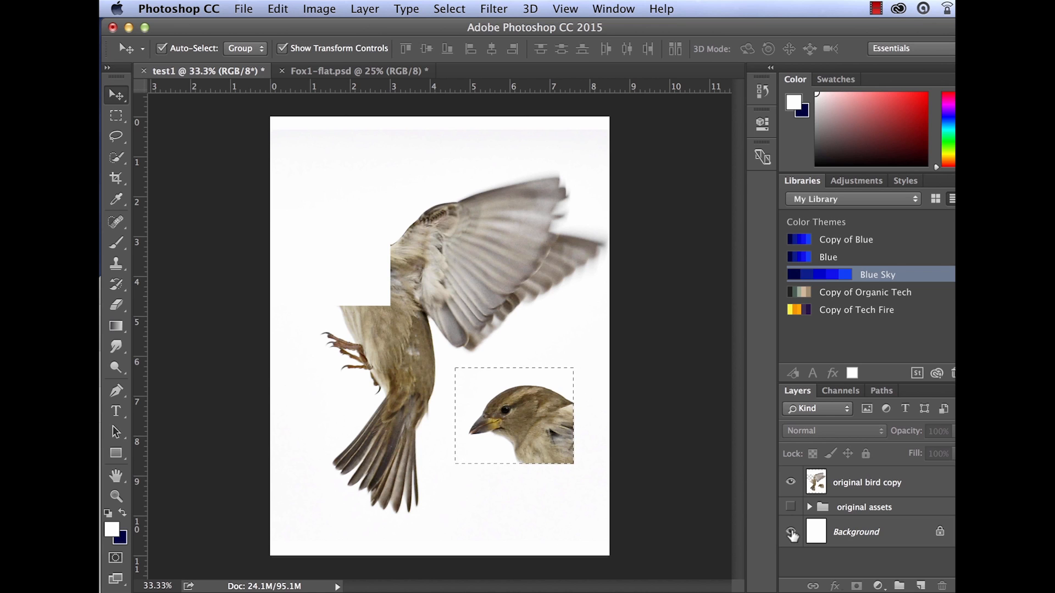
- Deselect the moved head and hide the Background layer
{"action": "key", "text": "super+d"}
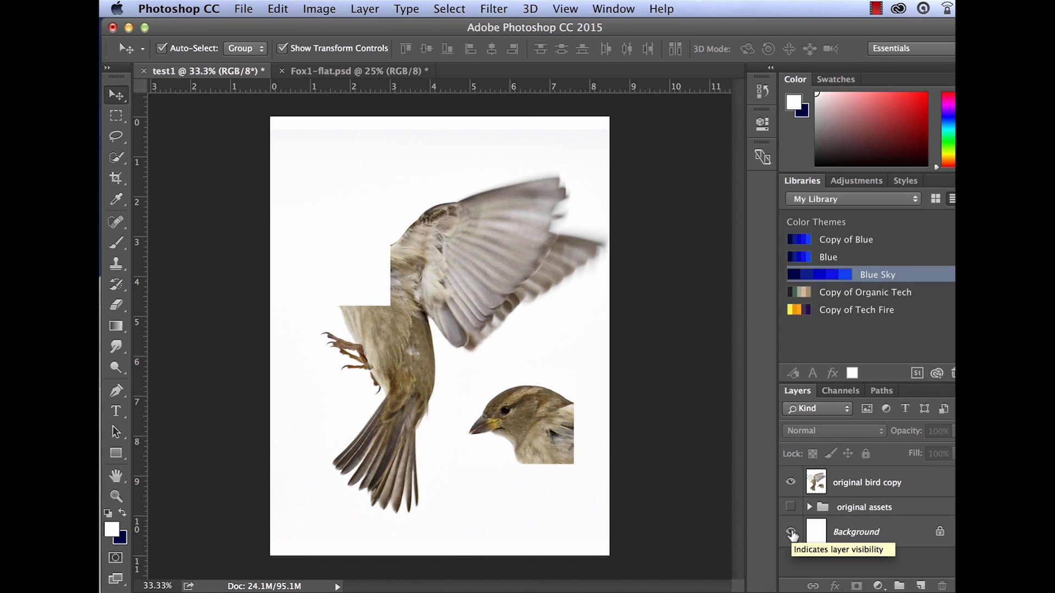
{"action": "left_click", "coordinate": [792, 533]}
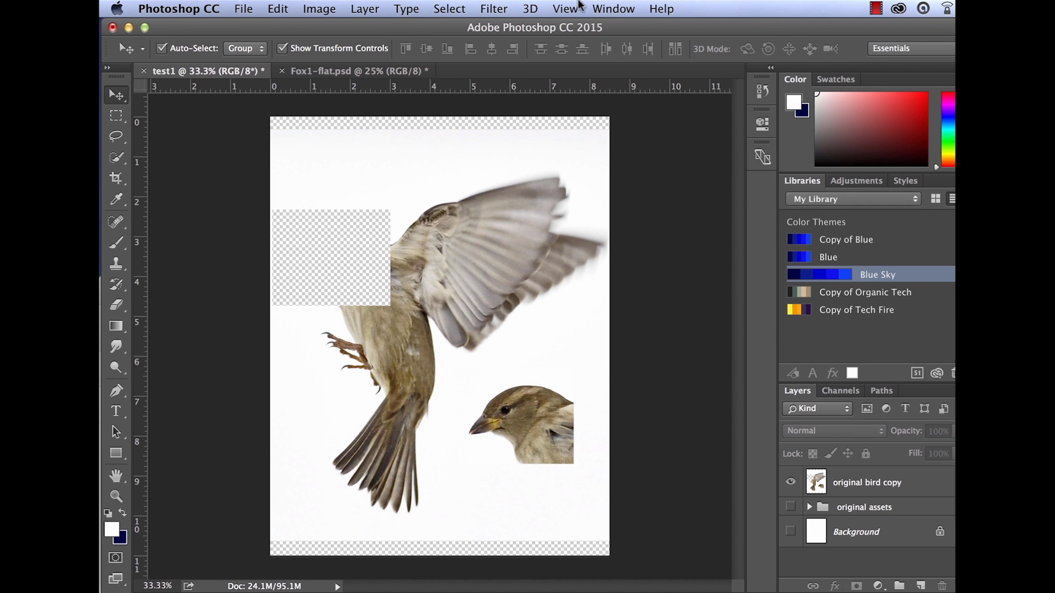
- Revert the document to the Rectangular Marquee state using the History
{"action": "left_click", "coordinate": [598, 9]}
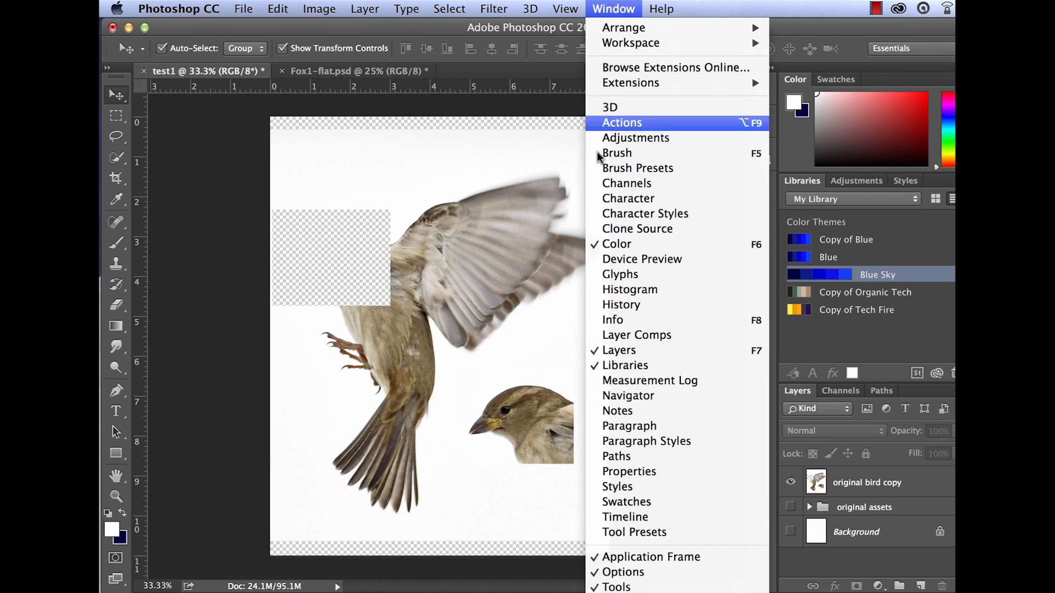
{"action": "left_click", "coordinate": [619, 306]}
{"action": "left_click_drag", "start_coordinate": [721, 176], "coordinate": [721, 238]}
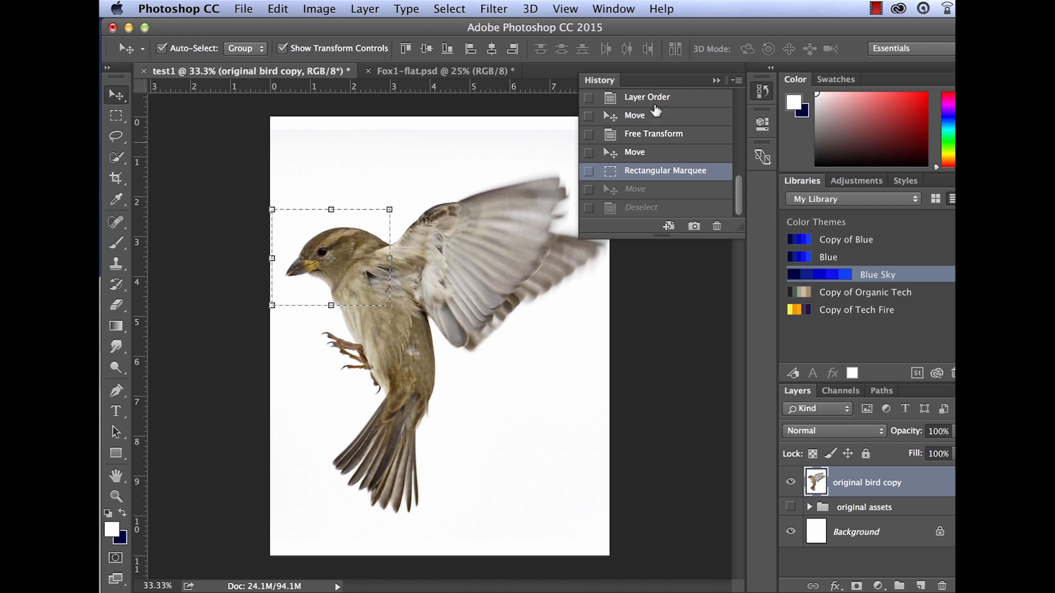
{"action": "left_click", "coordinate": [716, 81]}
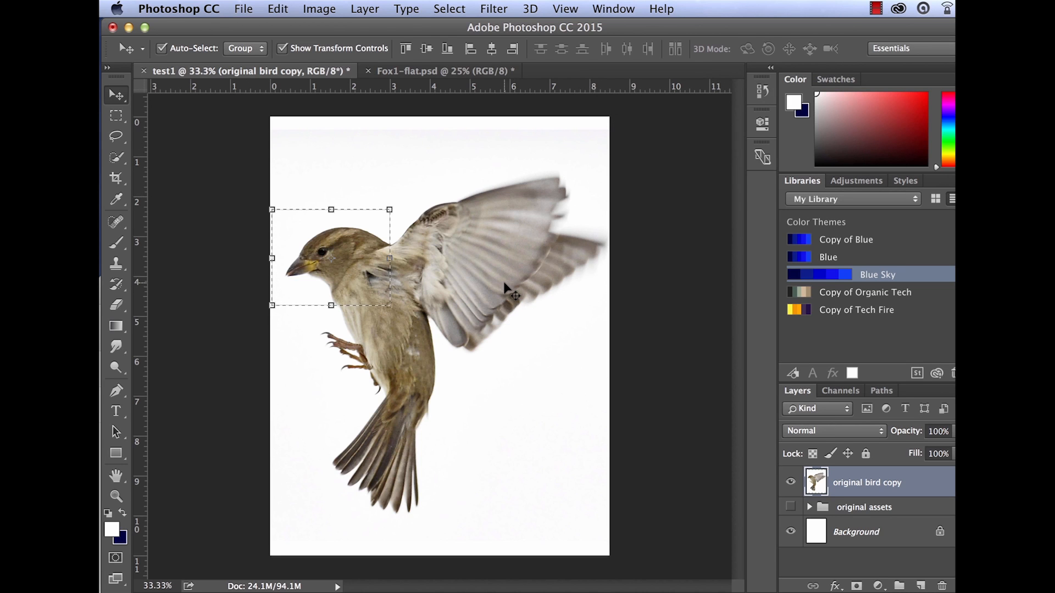
- Cut the selected head onto its own new layer and move it around over the wing
{"action": "key", "text": "shift+super+j"}
{"action": "left_click_drag", "start_coordinate": [381, 279], "coordinate": [533, 226]}
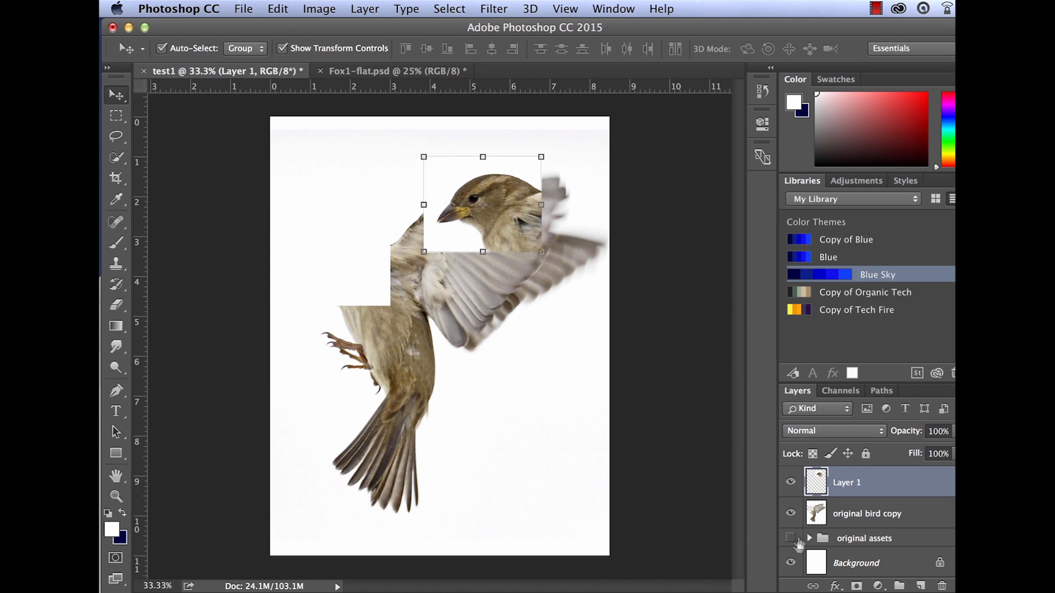
{"action": "left_click", "coordinate": [790, 562]}
{"action": "left_click_drag", "start_coordinate": [517, 197], "coordinate": [426, 226]}
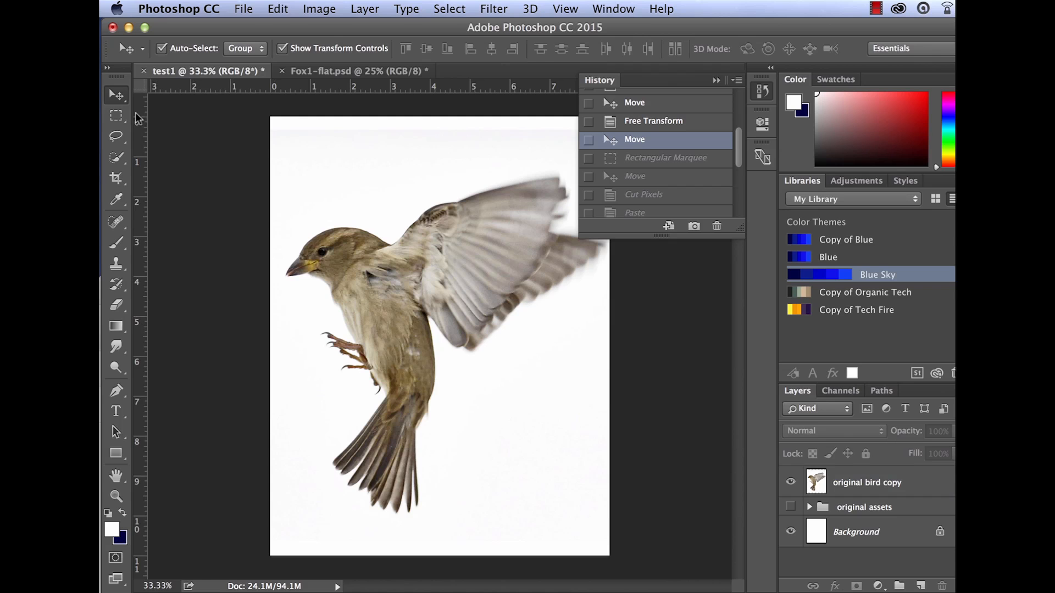
- Draw a circular selection around the bird's head with the Elliptical Marquee and make the original bird copy layer active for moving
{"action": "left_click_drag", "start_coordinate": [124, 113], "coordinate": [157, 126]}
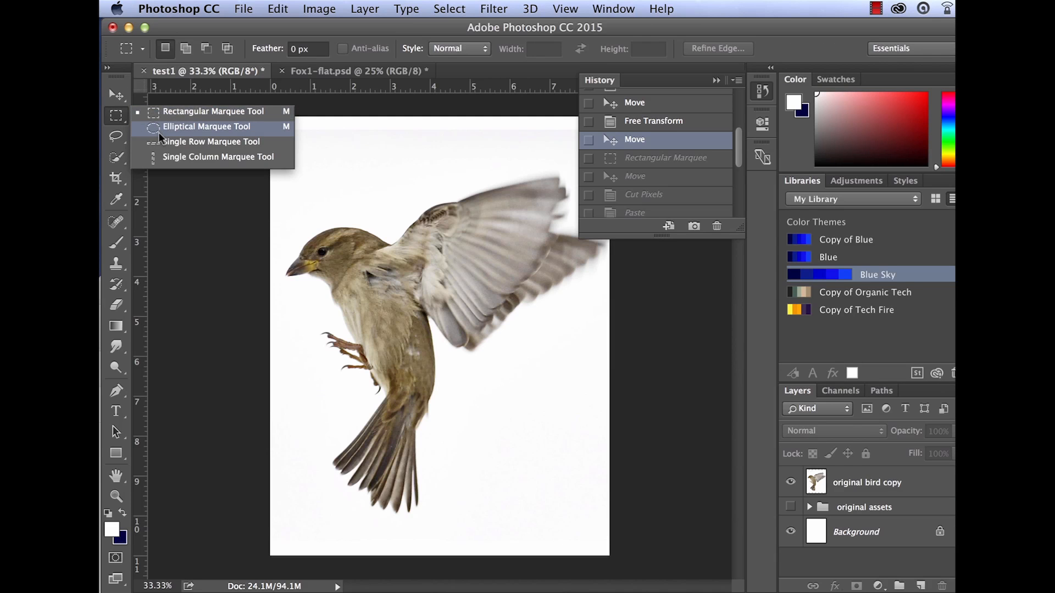
{"action": "left_click_drag", "start_coordinate": [158, 132], "coordinate": [211, 129]}
{"action": "left_click_drag", "start_coordinate": [232, 126], "coordinate": [276, 132]}
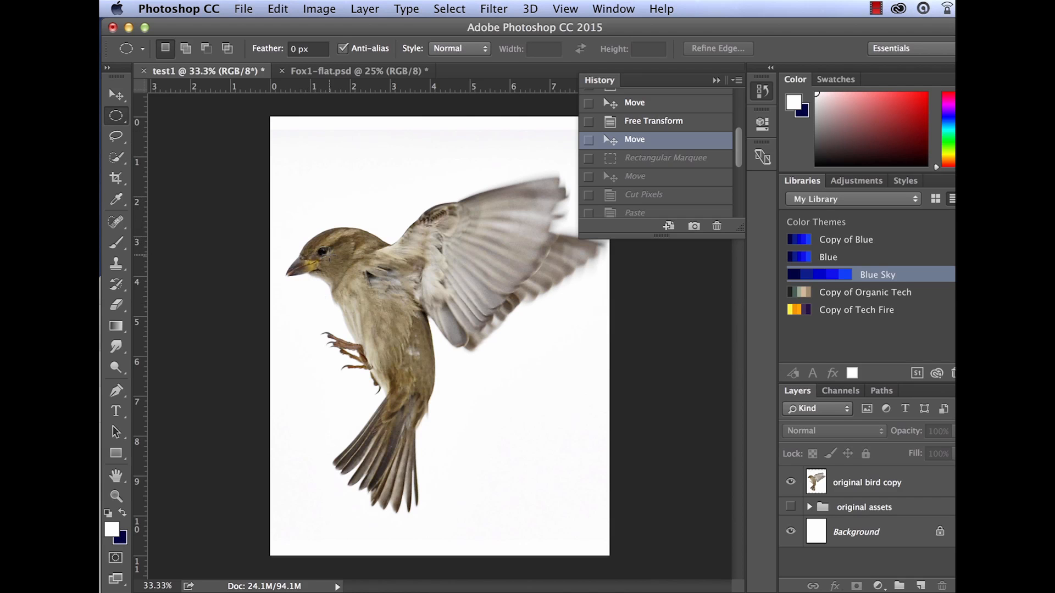
{"action": "left_click_drag", "start_coordinate": [273, 197], "coordinate": [384, 325]}
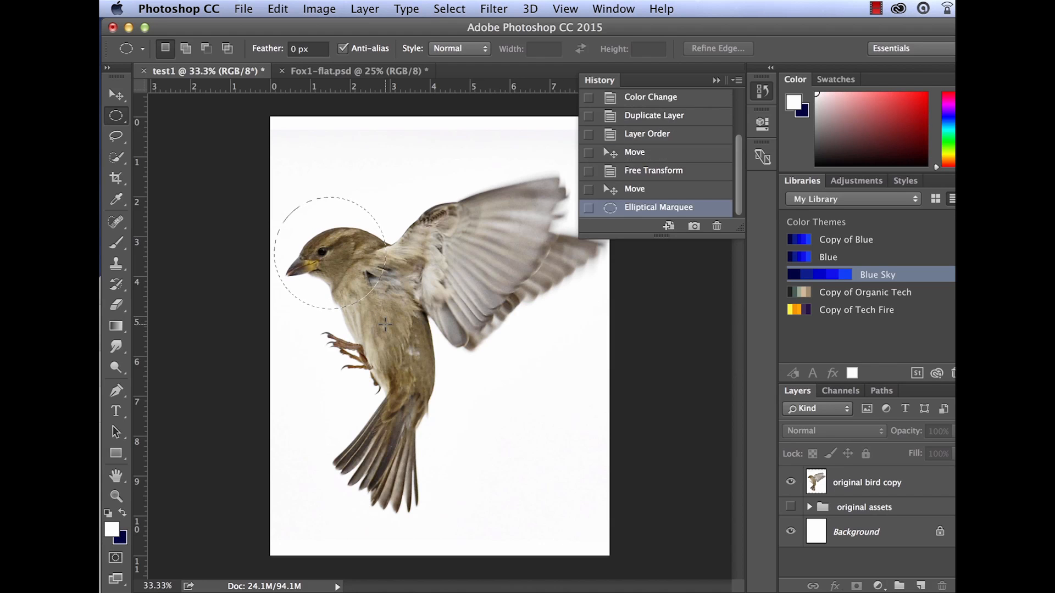
{"action": "key", "text": "v"}
{"action": "left_click", "coordinate": [876, 486]}
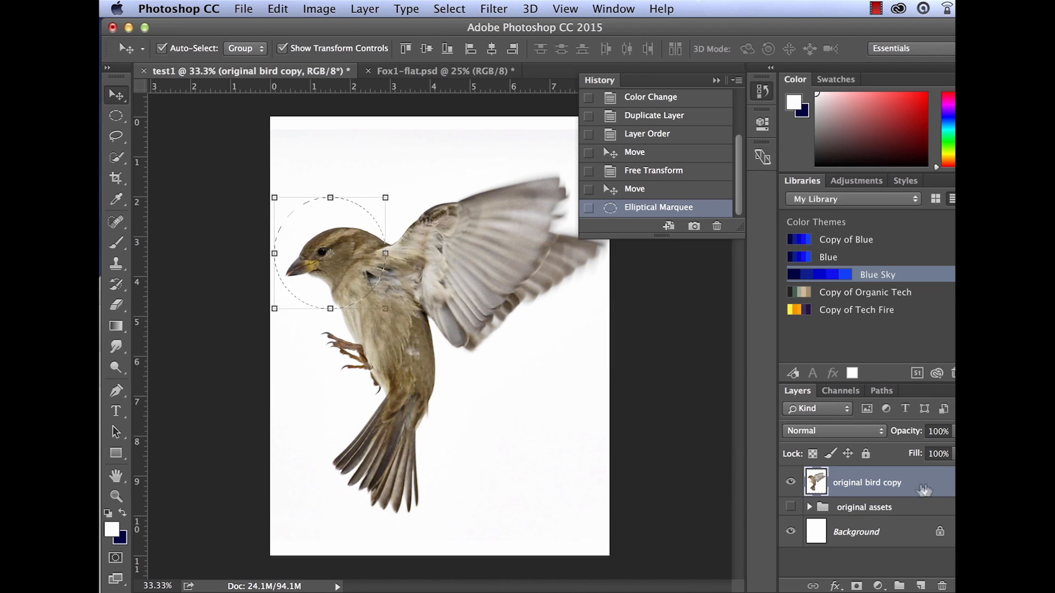
- Cut the circular head selection onto its own new layer and move the pasted head slightly upward over the body
{"action": "key", "text": "super+x"}
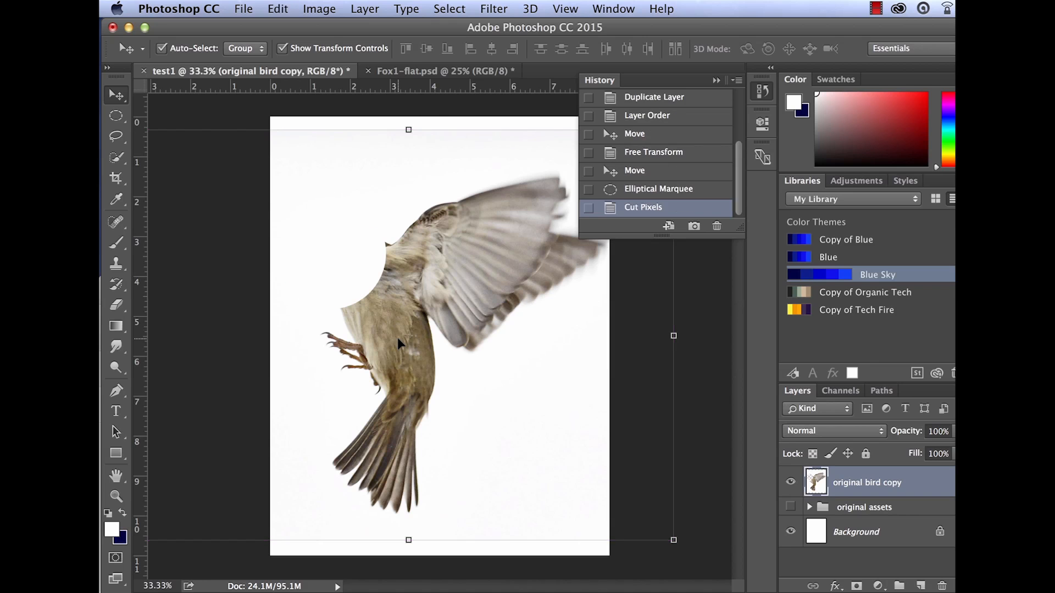
{"action": "key", "text": "super+v"}
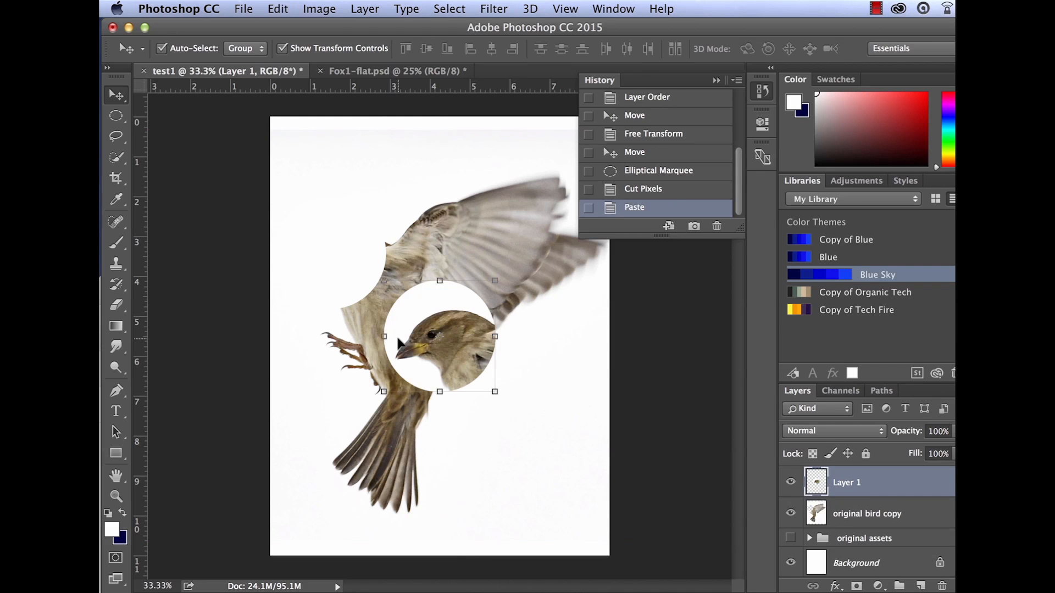
{"action": "left_click_drag", "start_coordinate": [473, 329], "coordinate": [479, 310]}
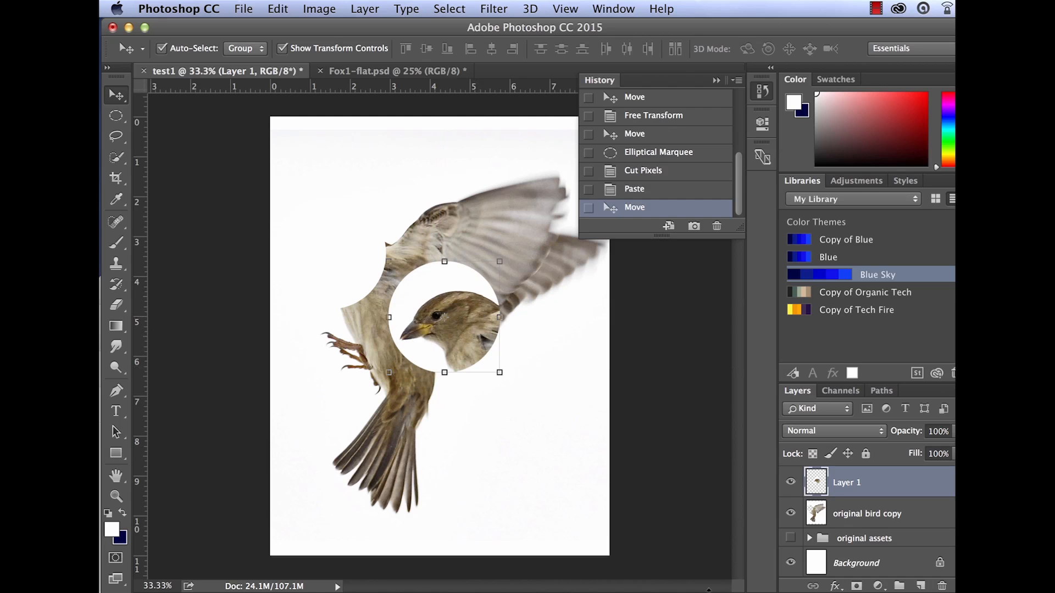
- Rename the pasted head's layer as birdhead
{"action": "double_click", "coordinate": [847, 483]}
{"action": "type", "text": "b"}
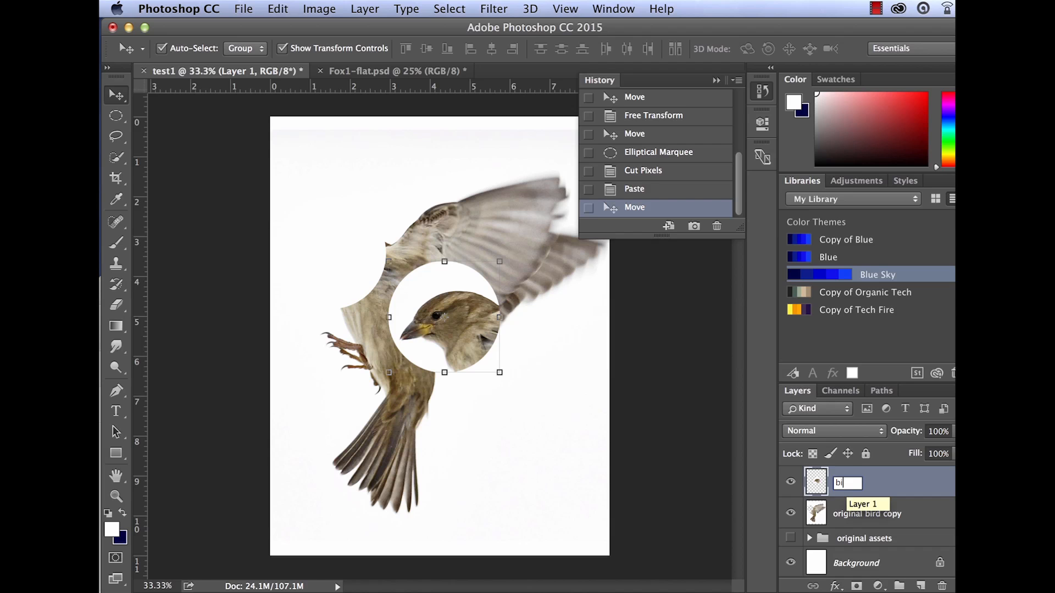
{"action": "type", "text": "irdhead"}
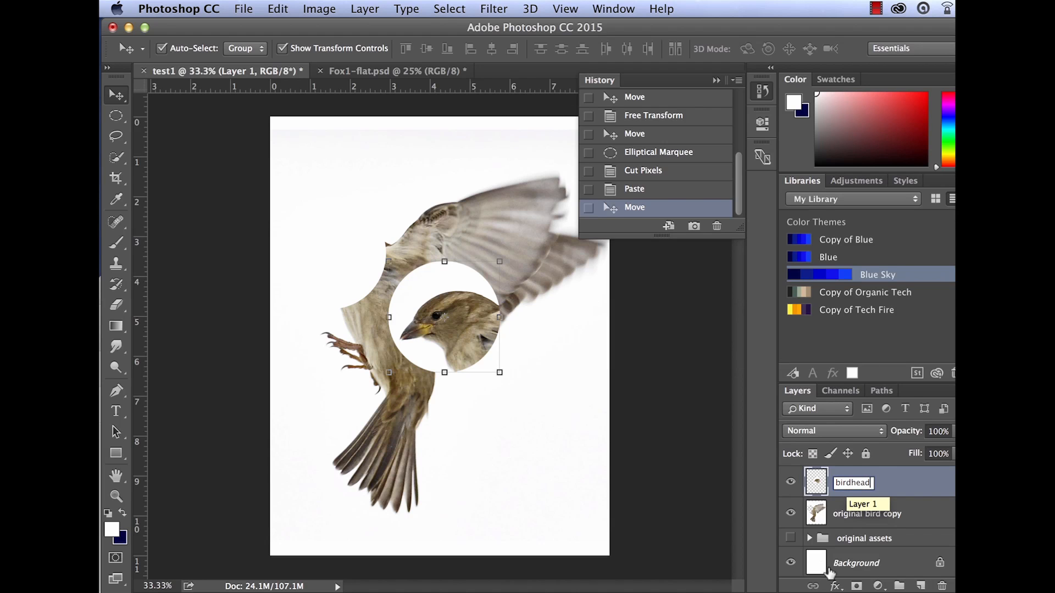
{"action": "key", "text": "Return"}
- Hide every layer except birdhead and move the head to the upper-left part of the canvas
{"action": "left_click", "coordinate": [907, 558]}
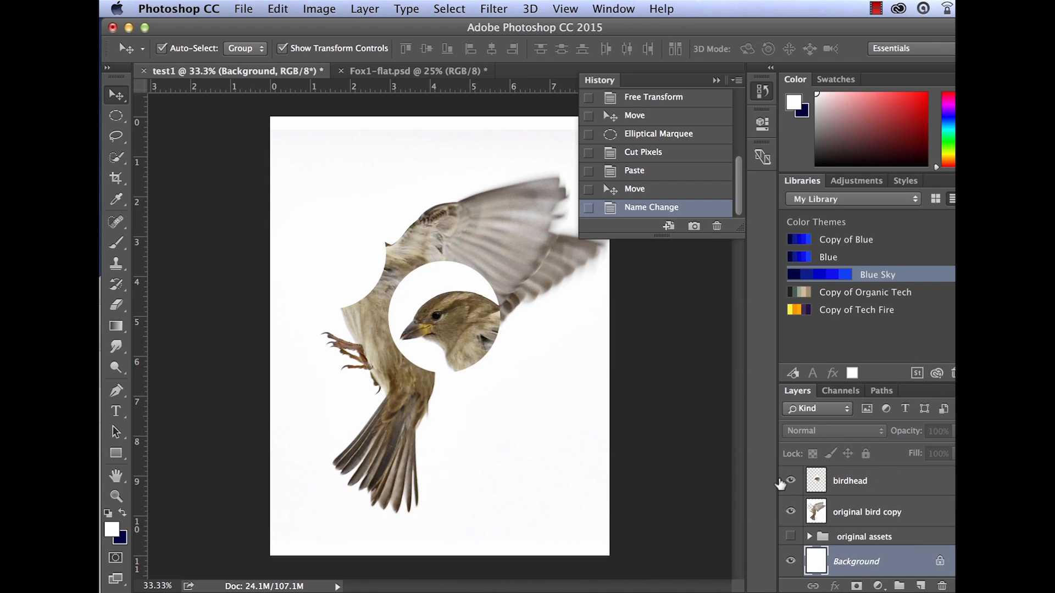
{"action": "left_click_drag", "start_coordinate": [454, 302], "coordinate": [407, 237]}
- Separate part of the head with a freehand Lasso selection, then lasso the loose fragment and move it further down the canvas
{"action": "left_click", "coordinate": [115, 137]}
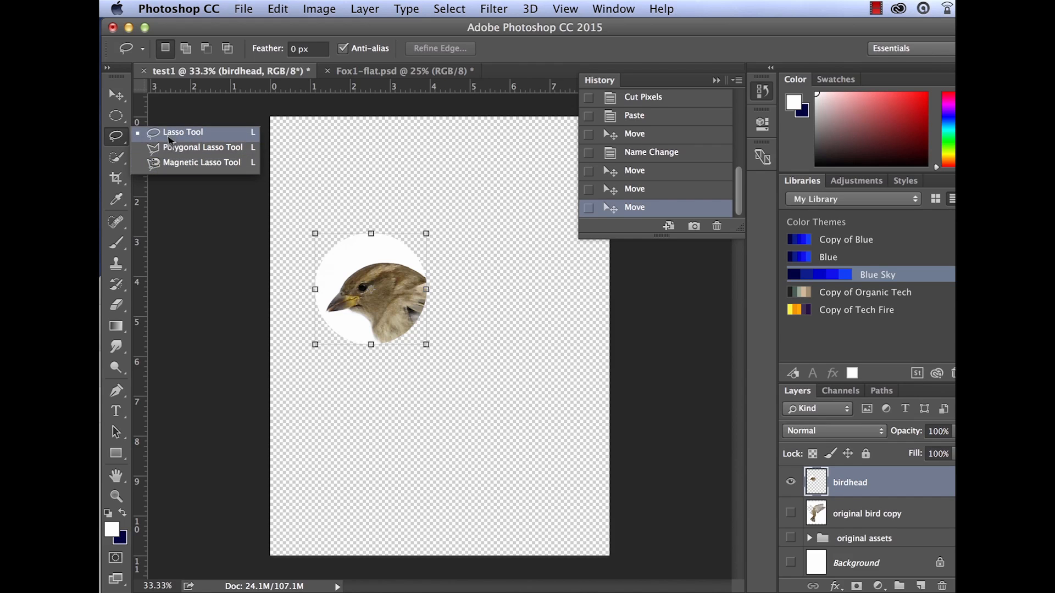
{"action": "left_click", "coordinate": [170, 133]}
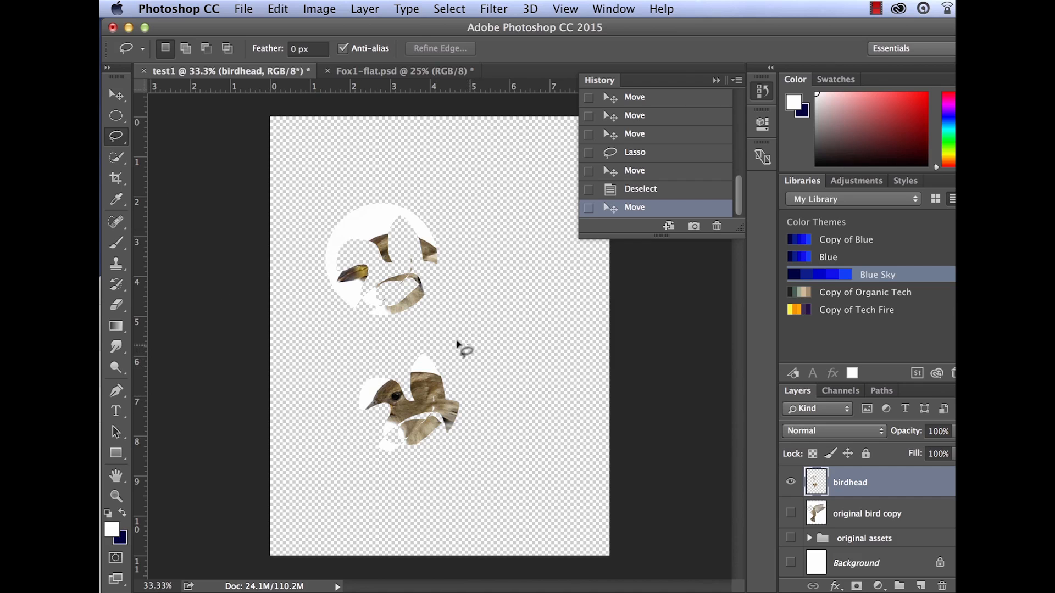
{"action": "mouse_move", "coordinate": [468, 345]}
{"action": "left_mouse_down"}
{"action": "mouse_move", "coordinate": [364, 357]}
{"action": "mouse_move", "coordinate": [370, 493]}
{"action": "mouse_move", "coordinate": [509, 426]}
{"action": "mouse_move", "coordinate": [462, 348]}
{"action": "mouse_move", "coordinate": [429, 347]}
{"action": "left_mouse_up"}
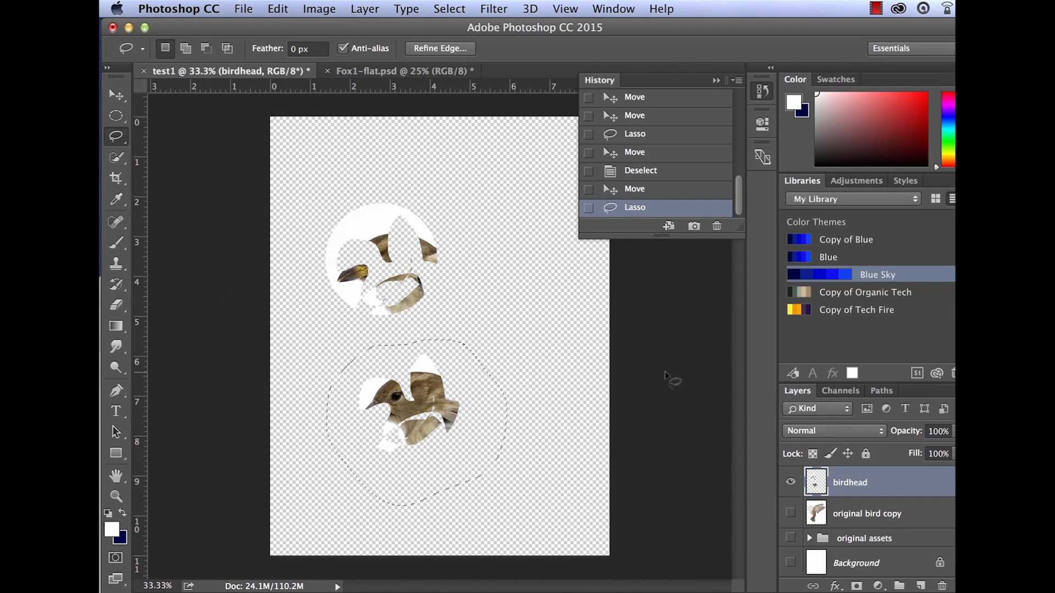
{"action": "key", "text": "v"}
{"action": "mouse_move", "coordinate": [426, 414]}
{"action": "left_mouse_down"}
{"action": "mouse_move", "coordinate": [465, 372]}
{"action": "mouse_move", "coordinate": [450, 437]}
{"action": "mouse_move", "coordinate": [463, 419]}
{"action": "mouse_move", "coordinate": [416, 448]}
{"action": "left_mouse_up"}
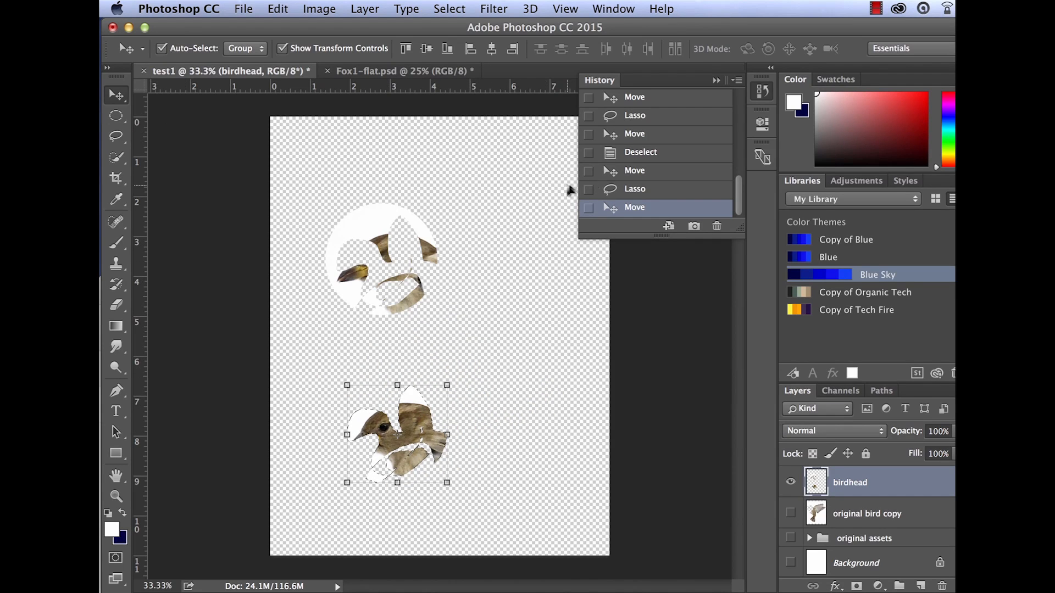
- Revert the document in the History to the Move state before the first Lasso and leave no layer selected
{"action": "scroll", "coordinate": [650, 171], "scroll_direction": "up", "scroll_amount": 3}
{"action": "left_click", "coordinate": [649, 169]}
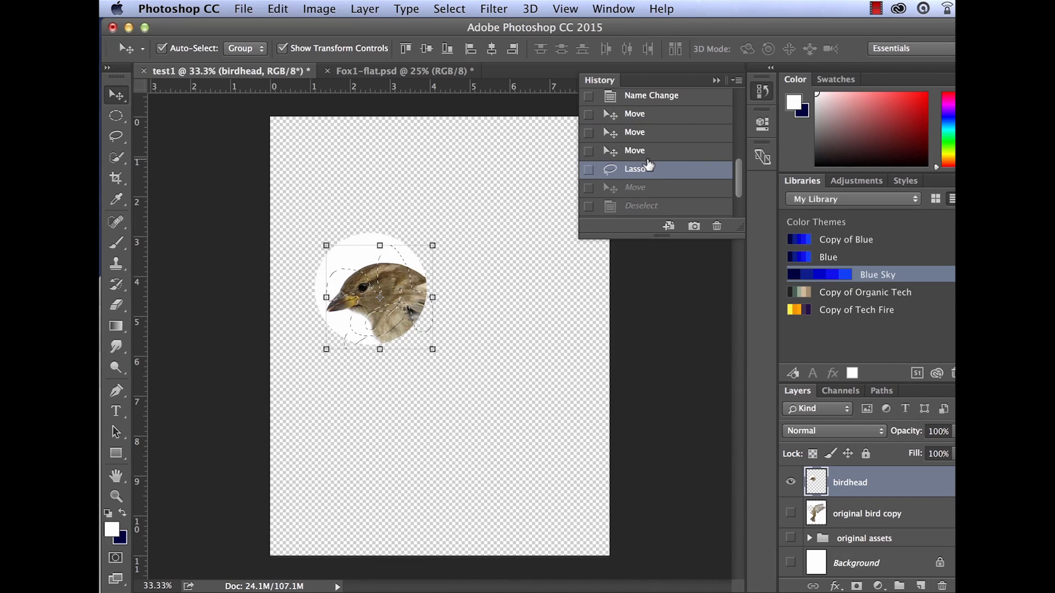
{"action": "left_click", "coordinate": [649, 157]}
{"action": "left_click", "coordinate": [506, 331]}
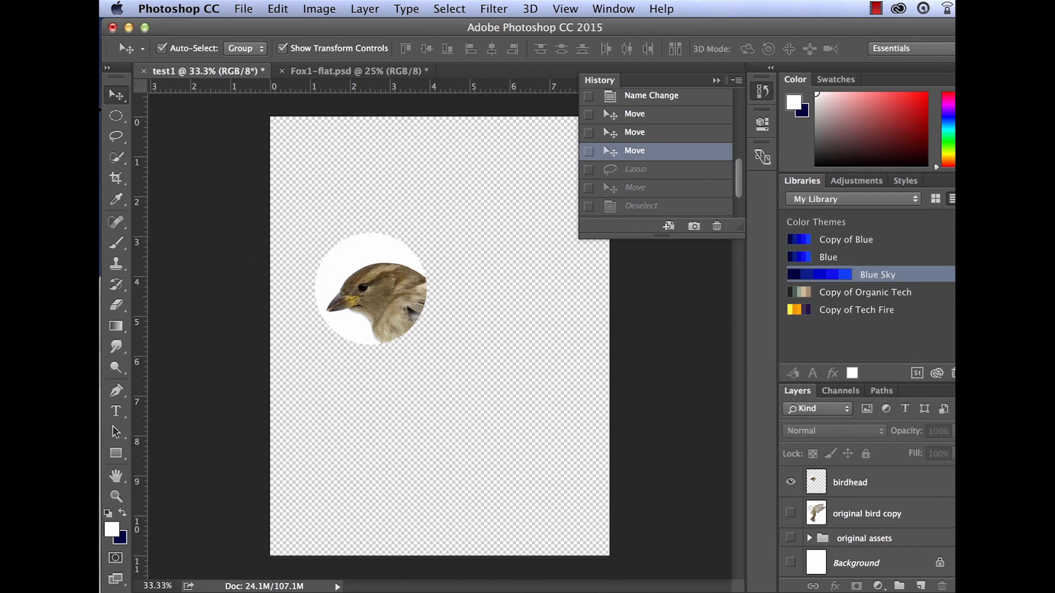
- Draw a jagged, straight-edged selection across the bird's head with the Polygonal Lasso, close it, and deselect it
{"action": "left_click", "coordinate": [115, 137]}
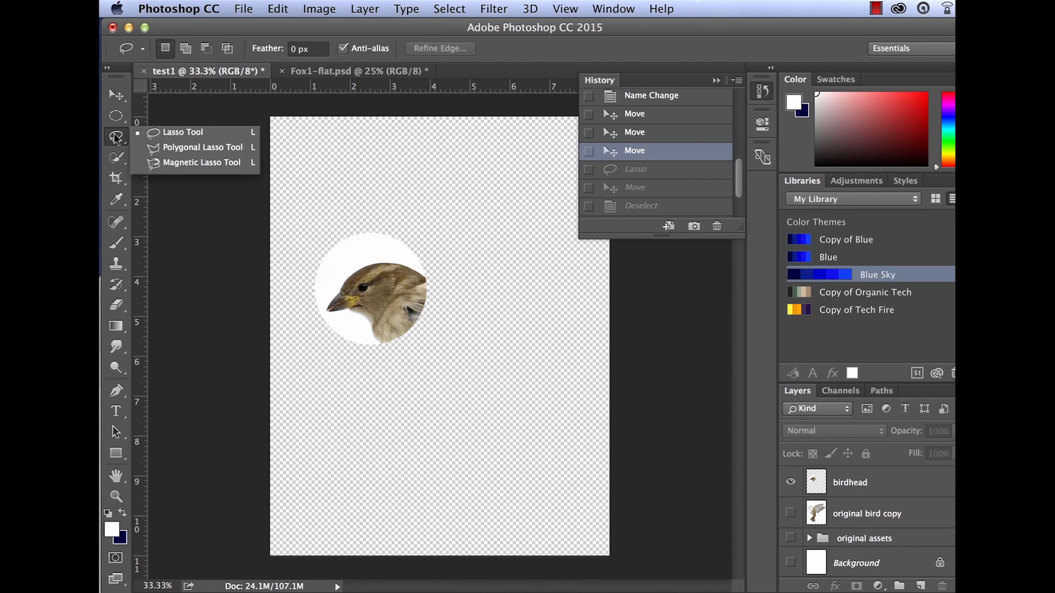
{"action": "left_click", "coordinate": [165, 147]}
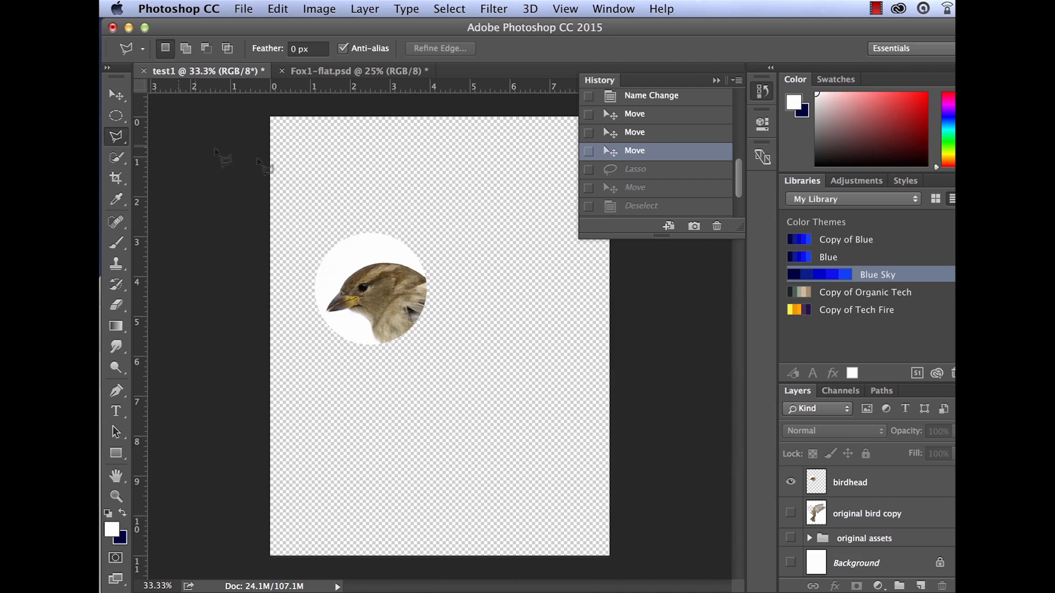
{"action": "left_click", "coordinate": [419, 261]}
{"action": "left_click", "coordinate": [354, 252]}
{"action": "left_click", "coordinate": [325, 297]}
{"action": "left_click", "coordinate": [319, 312]}
{"action": "left_click", "coordinate": [346, 320]}
{"action": "left_click", "coordinate": [352, 336]}
{"action": "left_click", "coordinate": [364, 324]}
{"action": "left_click", "coordinate": [364, 340]}
{"action": "left_click", "coordinate": [397, 300]}
{"action": "left_click", "coordinate": [368, 297]}
{"action": "left_click", "coordinate": [400, 287]}
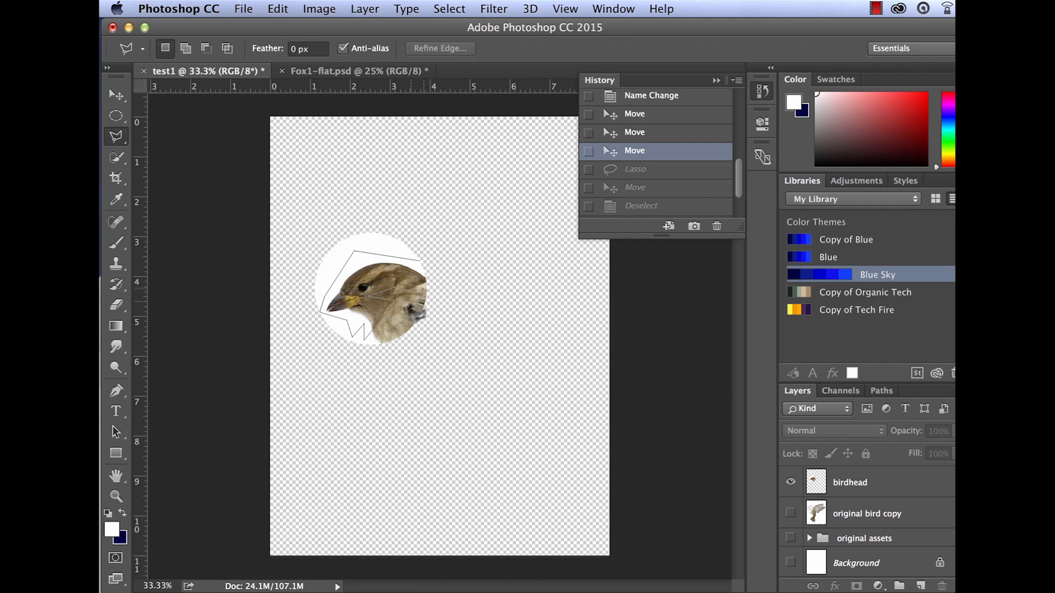
{"action": "left_click", "coordinate": [425, 276]}
{"action": "double_click", "coordinate": [411, 272]}
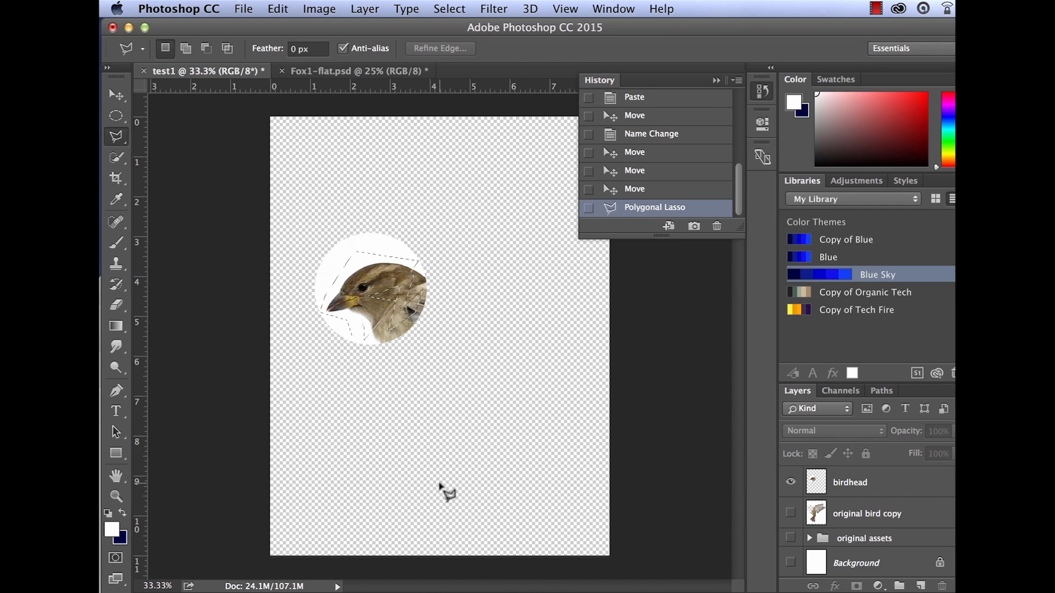
{"action": "key", "text": "super+d"}
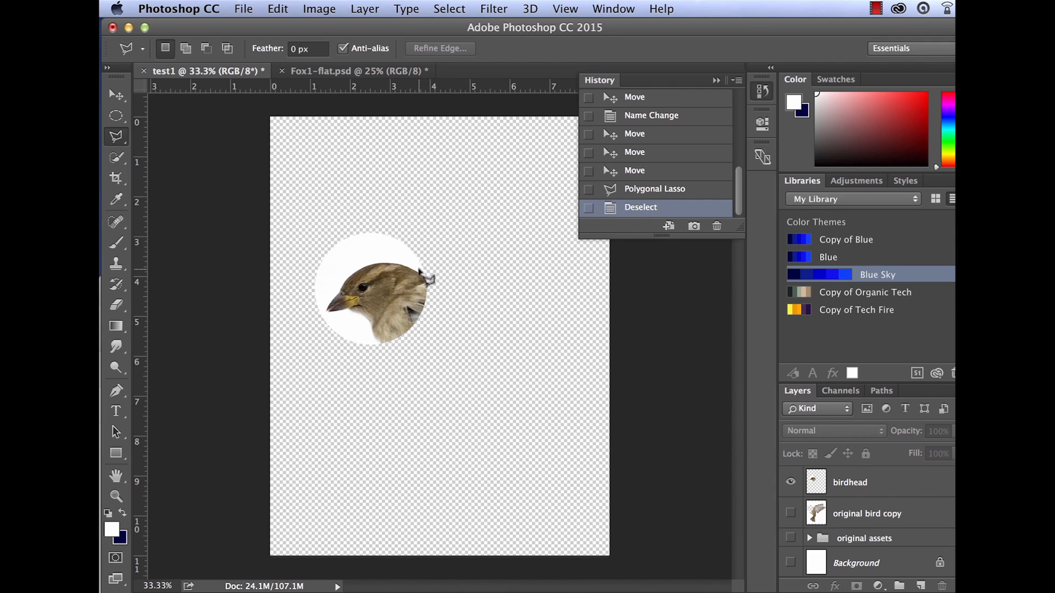
- Draw a simpler angular Polygonal Lasso selection around the middle of the bird's head and close it
{"action": "left_click", "coordinate": [419, 261]}
{"action": "left_click", "coordinate": [339, 252]}
{"action": "left_click", "coordinate": [359, 280]}
{"action": "left_click", "coordinate": [330, 323]}
{"action": "left_click", "coordinate": [366, 320]}
{"action": "double_click", "coordinate": [366, 345]}
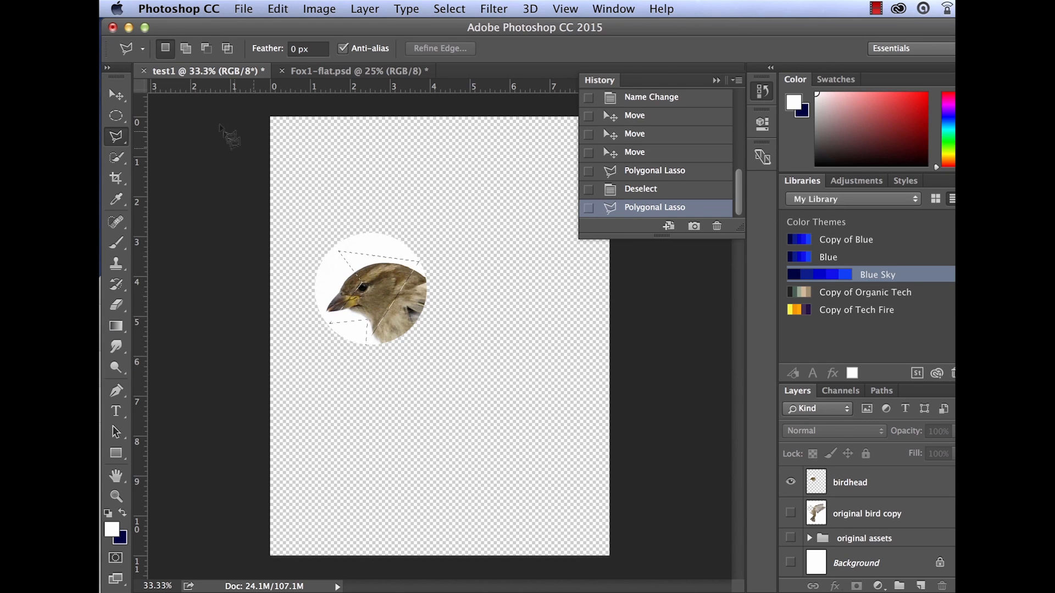
- Make the birdhead layer active and move the polygon-selected piece out of the head to the right
{"action": "left_click", "coordinate": [116, 94]}
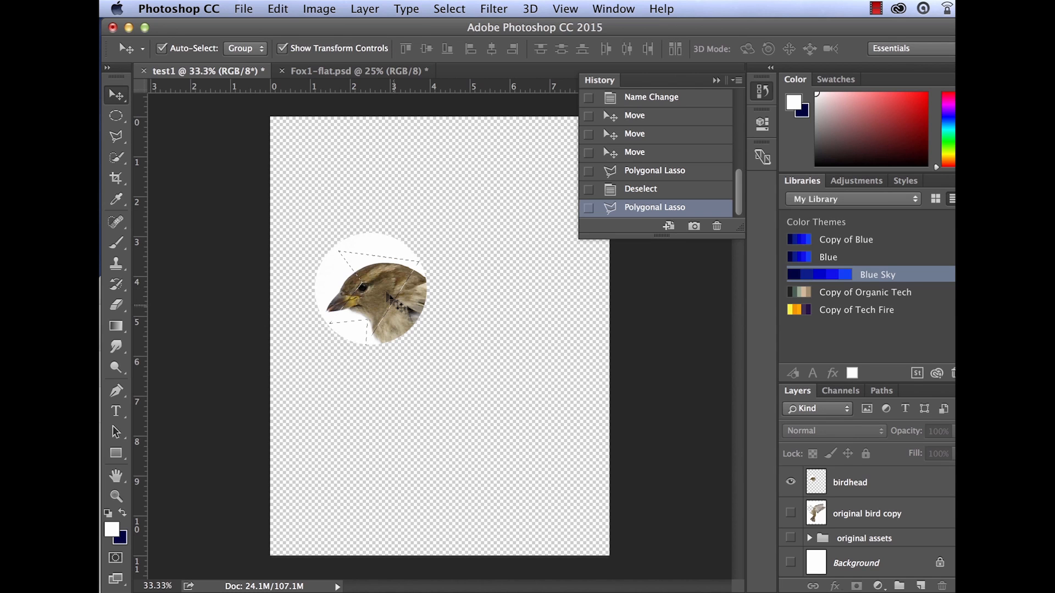
{"action": "left_click", "coordinate": [381, 285]}
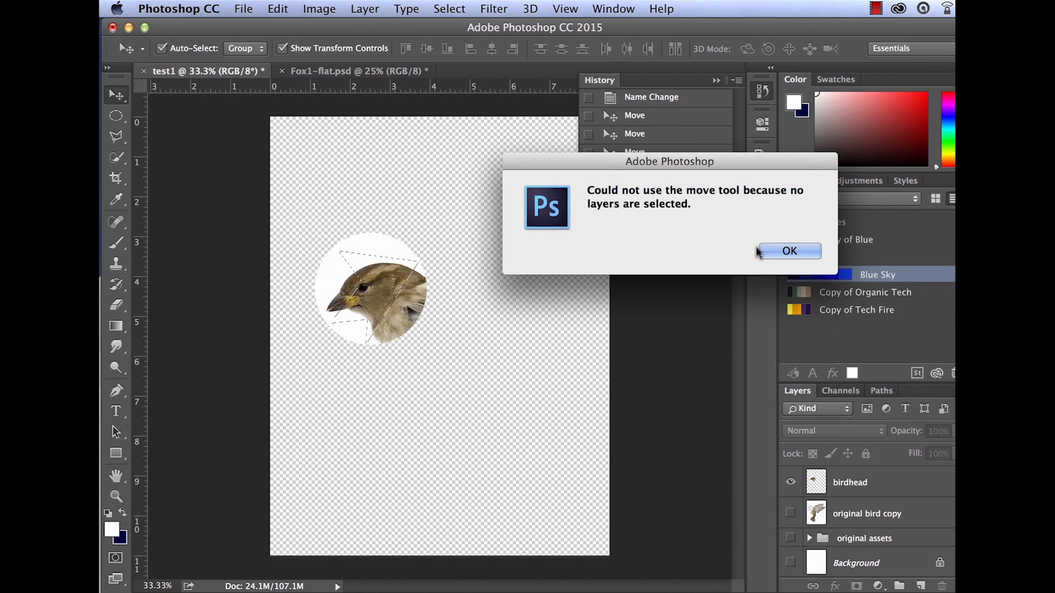
{"action": "left_click", "coordinate": [786, 253]}
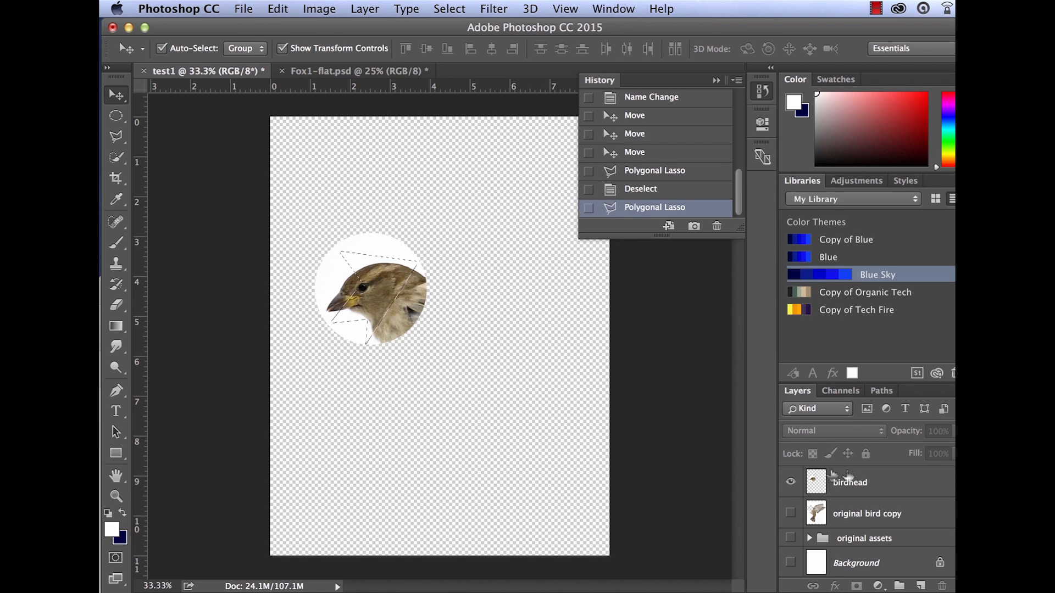
{"action": "left_click", "coordinate": [894, 490]}
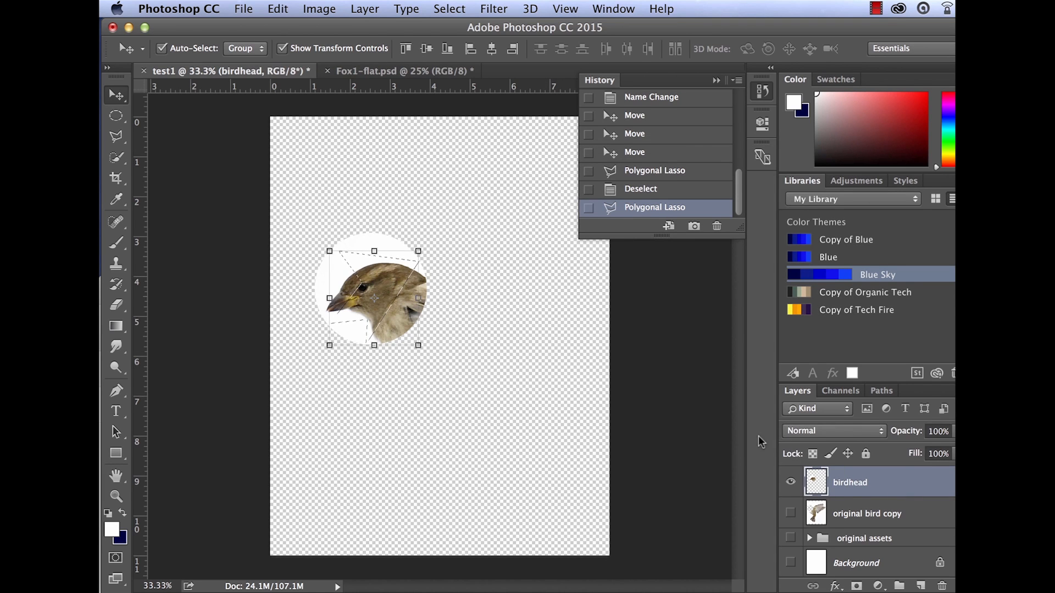
{"action": "mouse_move", "coordinate": [405, 272]}
{"action": "left_mouse_down"}
{"action": "mouse_move", "coordinate": [495, 276]}
{"action": "mouse_move", "coordinate": [488, 289]}
{"action": "mouse_move", "coordinate": [506, 295]}
{"action": "mouse_move", "coordinate": [502, 257]}
{"action": "left_mouse_up"}
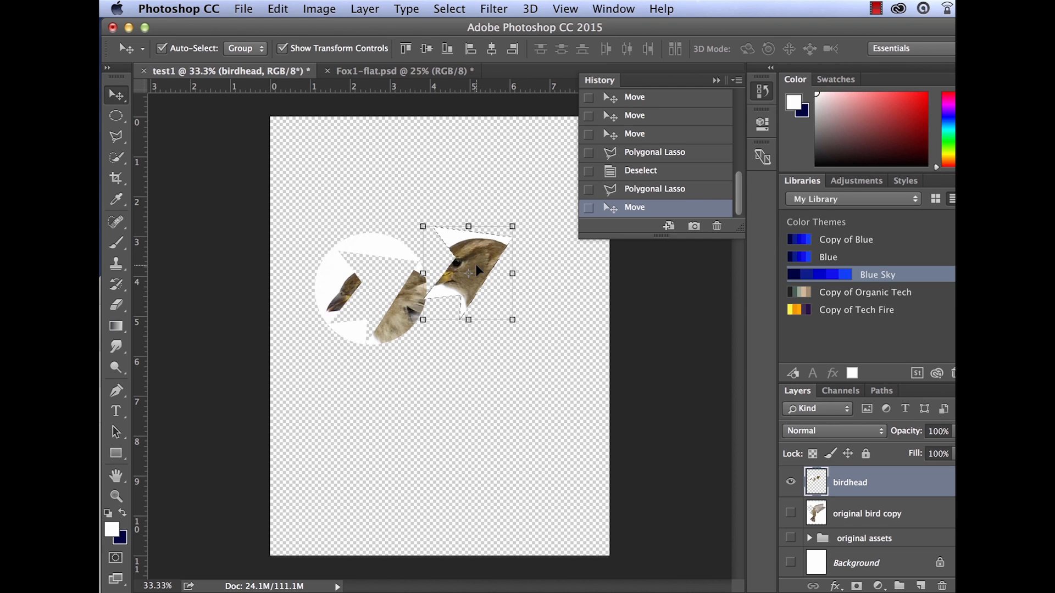
- Cut the selected head piece onto its own new layer and move it above and to the right of the circle
{"action": "key", "text": "super+x"}
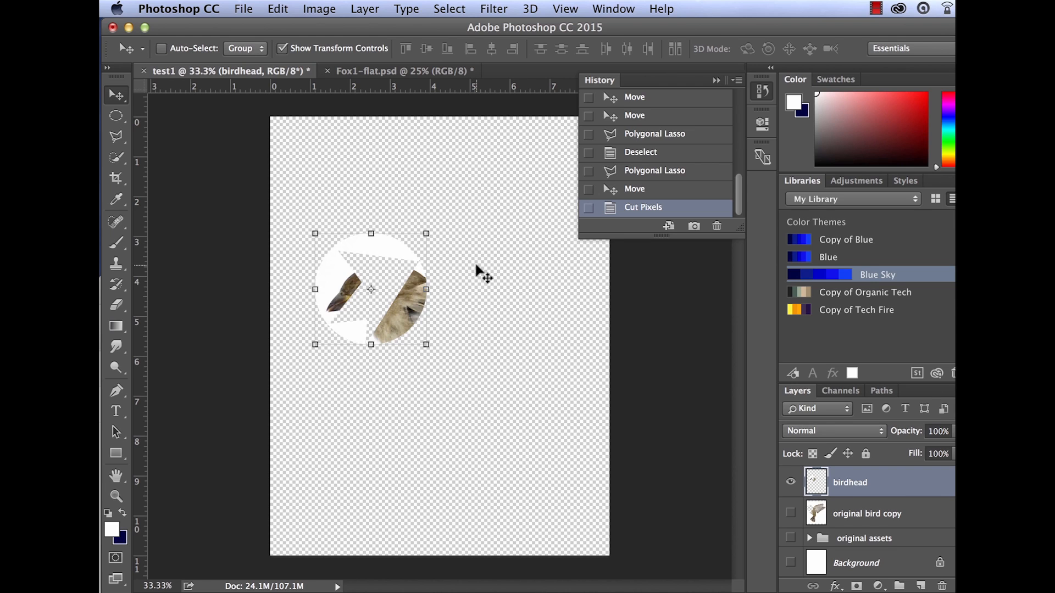
{"action": "key", "text": "super+v"}
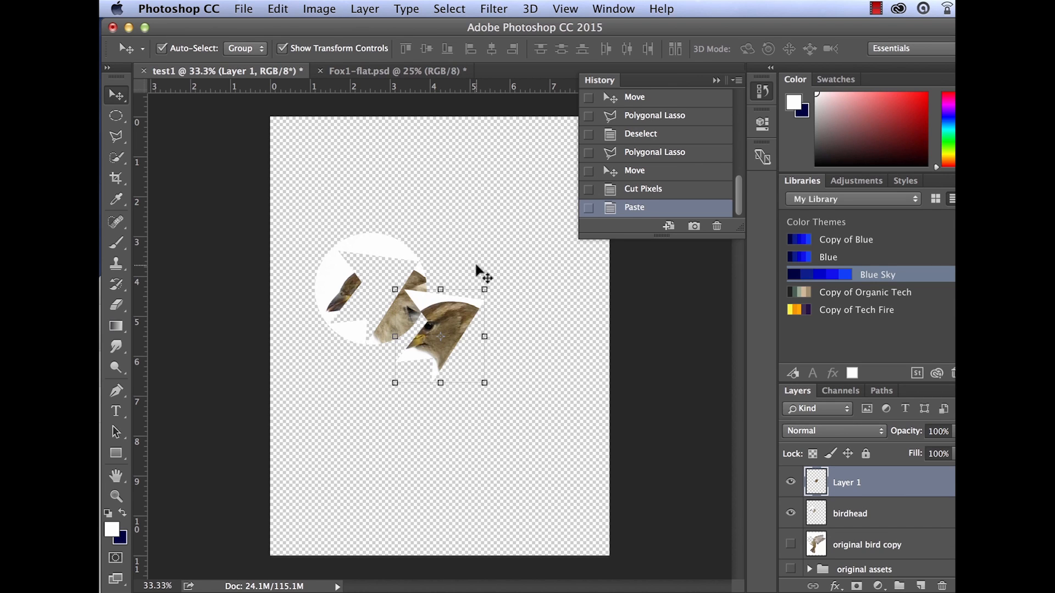
{"action": "left_click_drag", "start_coordinate": [453, 312], "coordinate": [479, 222]}
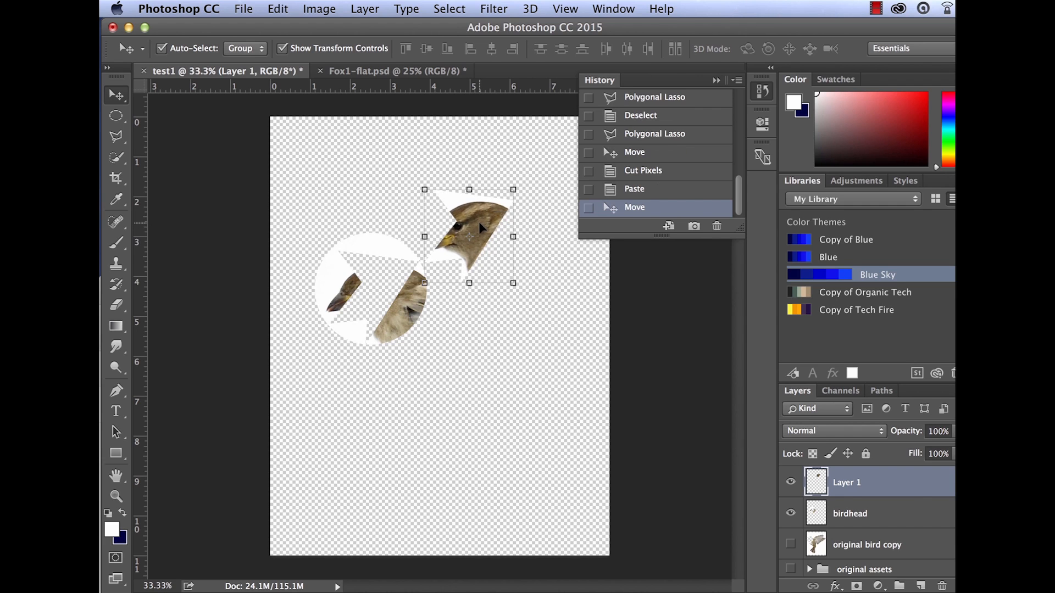
- Revert the document in the History to the Move state before the first Polygonal Lasso
{"action": "left_click", "coordinate": [511, 388]}
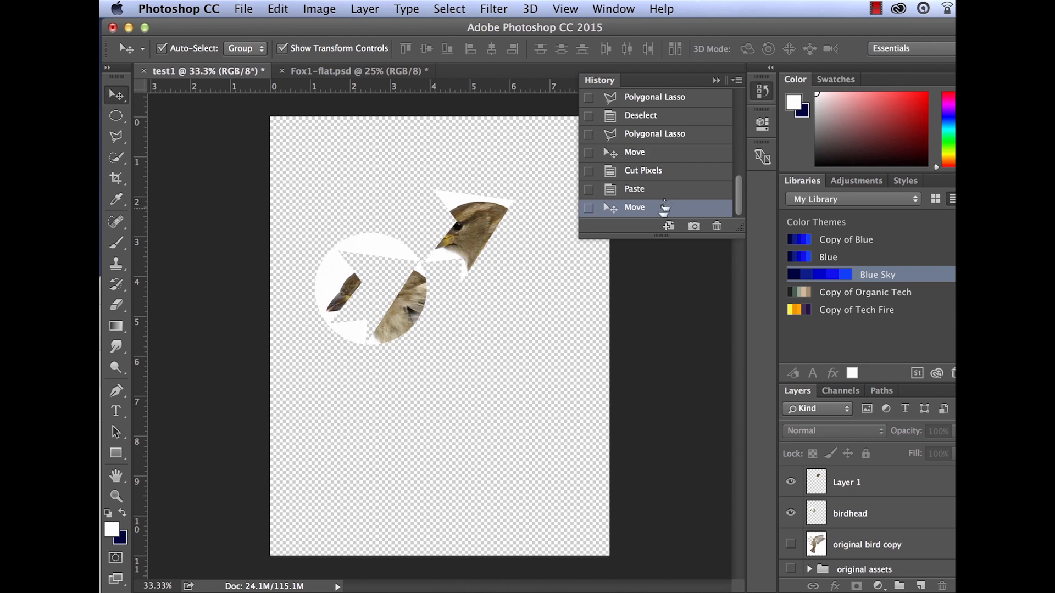
{"action": "scroll", "coordinate": [690, 138], "scroll_direction": "up", "scroll_amount": 3}
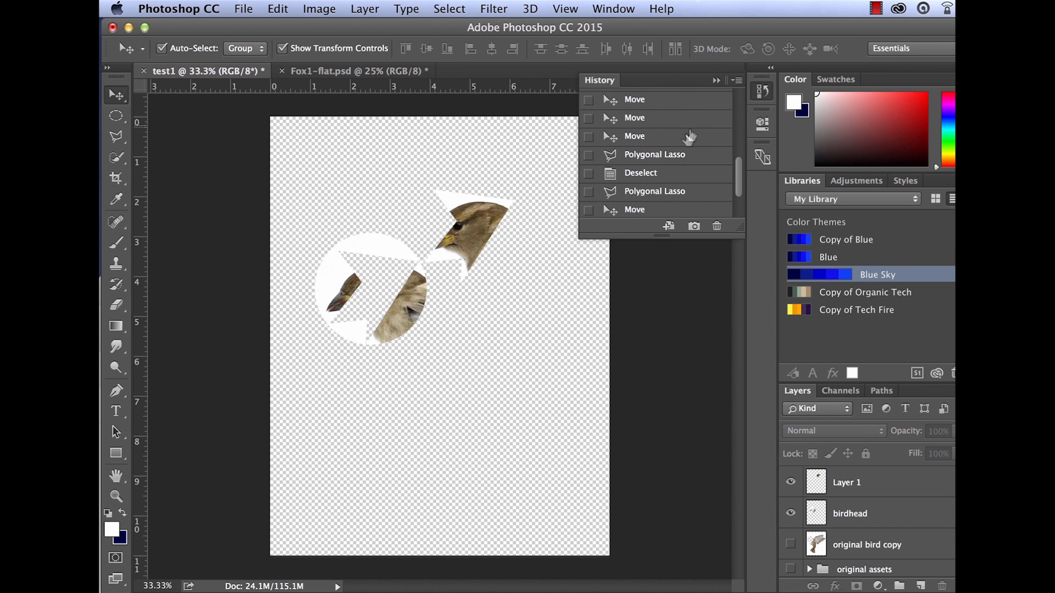
{"action": "left_click", "coordinate": [690, 138]}
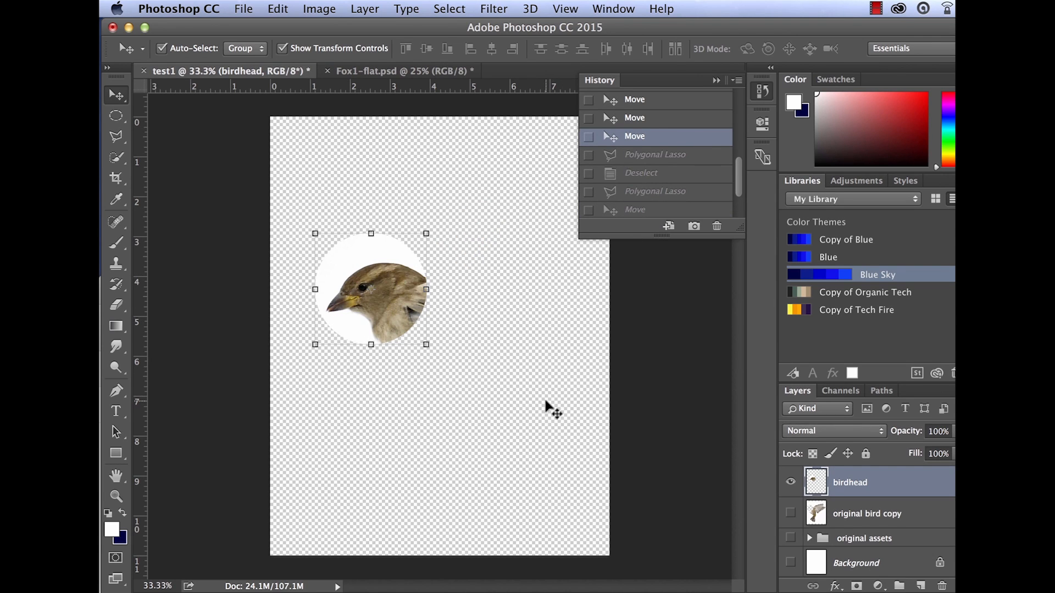
- Select the bird's head along its outline with the Magnetic Lasso and refine the selection's lower-right edge with the freehand Lasso
{"action": "left_click", "coordinate": [122, 138]}
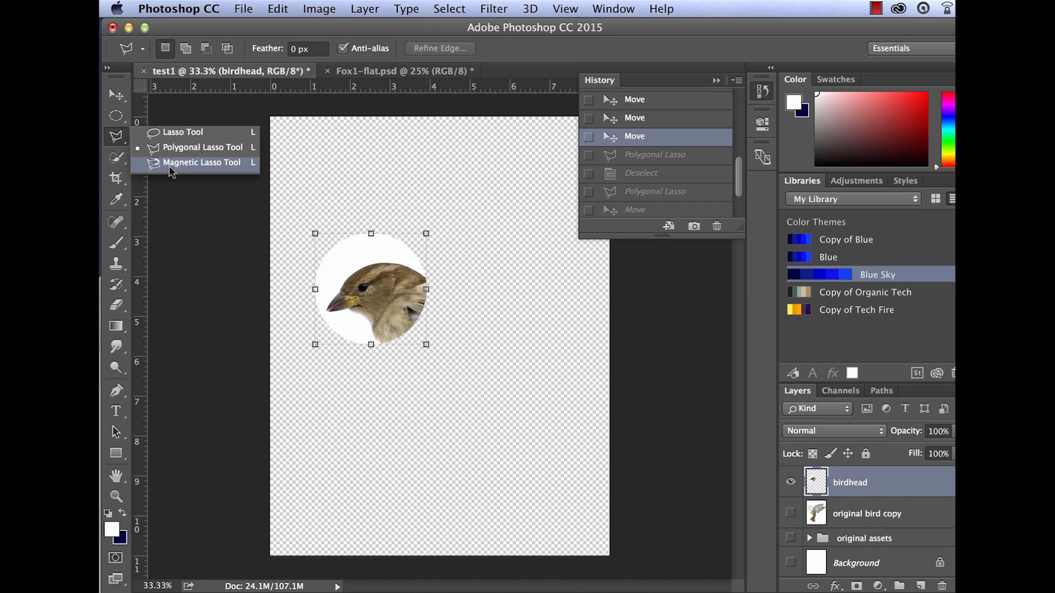
{"action": "left_click", "coordinate": [169, 167]}
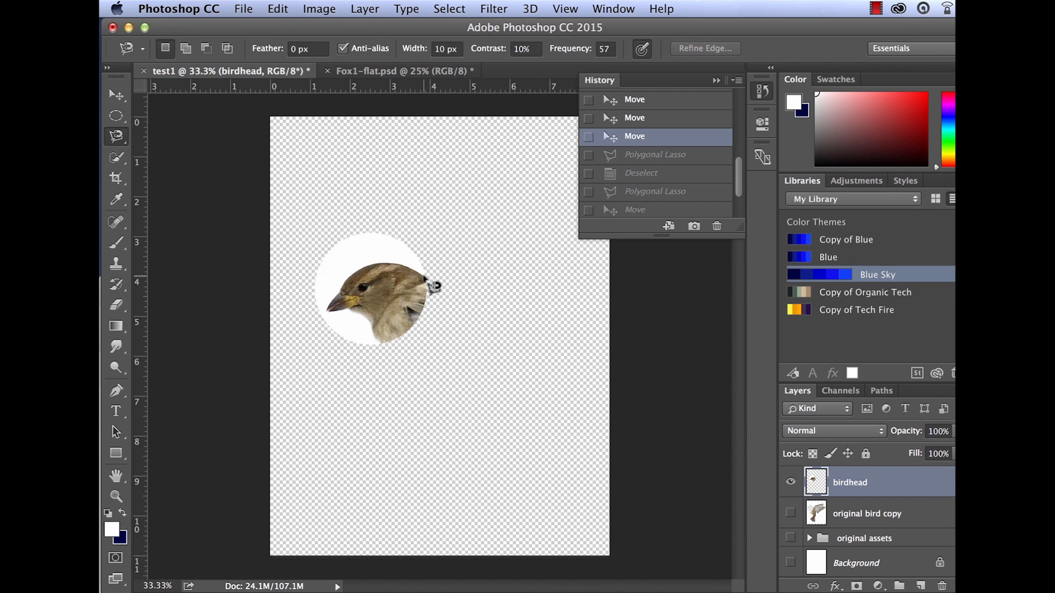
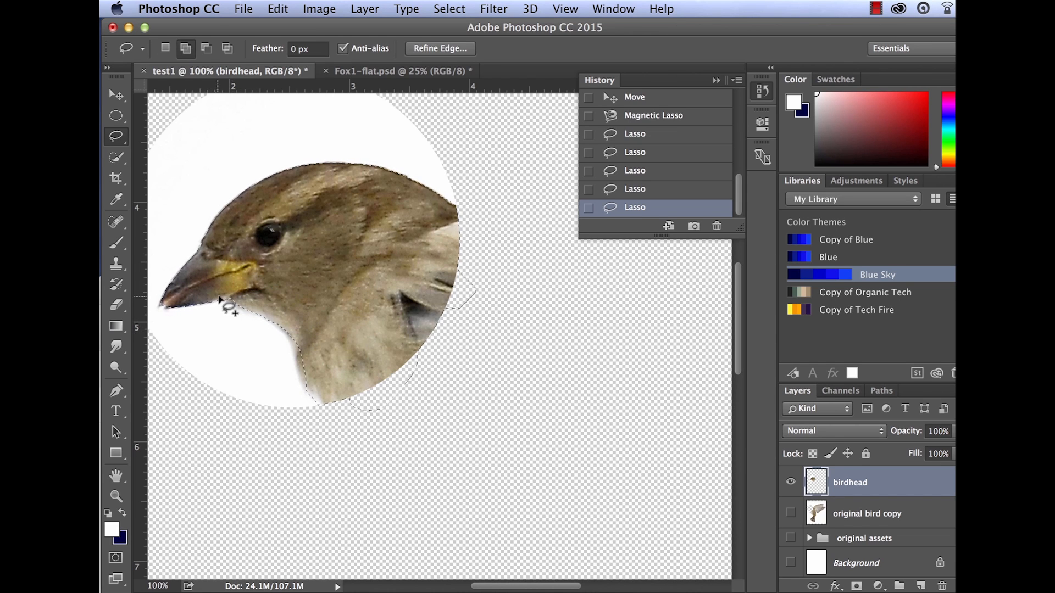
{"action": "mouse_move", "coordinate": [338, 415]}
{"action": "left_mouse_down"}
{"action": "mouse_move", "coordinate": [341, 424]}
{"action": "mouse_move", "coordinate": [442, 345]}
{"action": "left_mouse_up"}
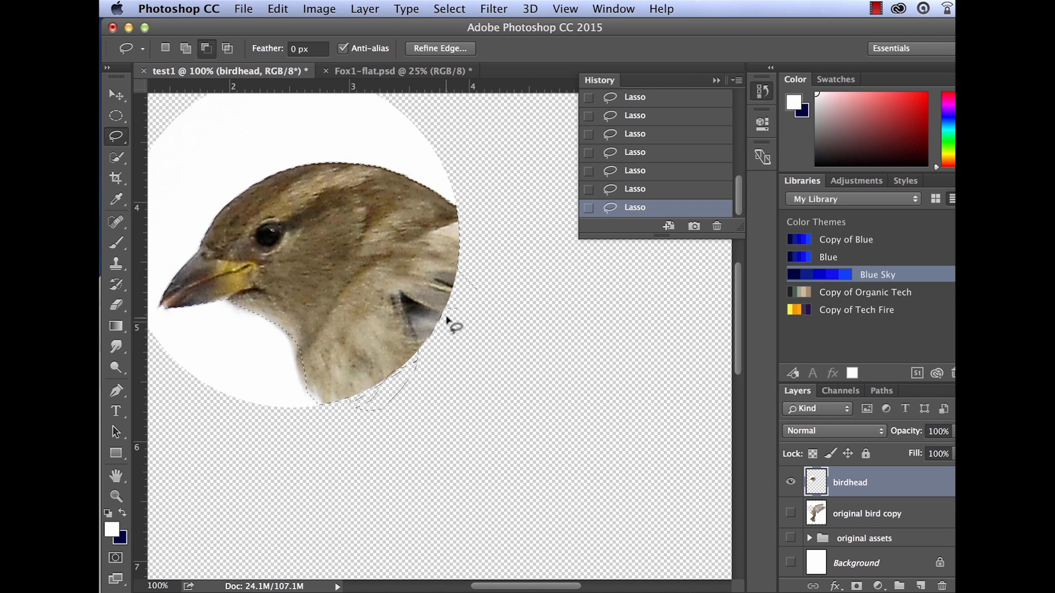
{"action": "mouse_move", "coordinate": [345, 406]}
{"action": "left_mouse_down"}
{"action": "mouse_move", "coordinate": [446, 356]}
{"action": "mouse_move", "coordinate": [461, 332]}
{"action": "left_mouse_up"}
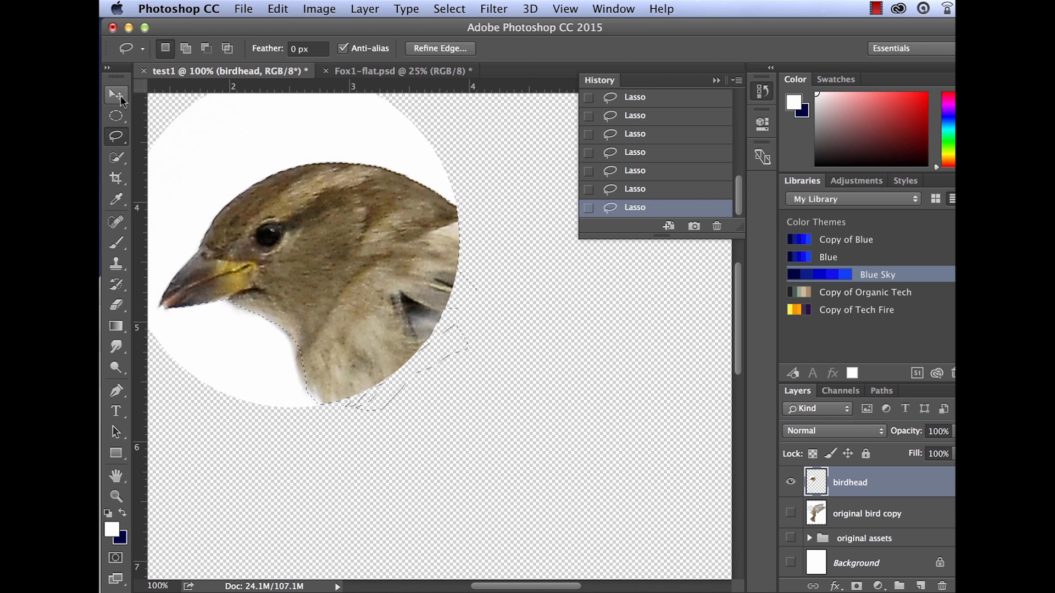
- Move the selected bird's head out of its white circular background, down and to the right
{"action": "left_click", "coordinate": [116, 94]}
{"action": "left_click_drag", "start_coordinate": [347, 287], "coordinate": [548, 362]}
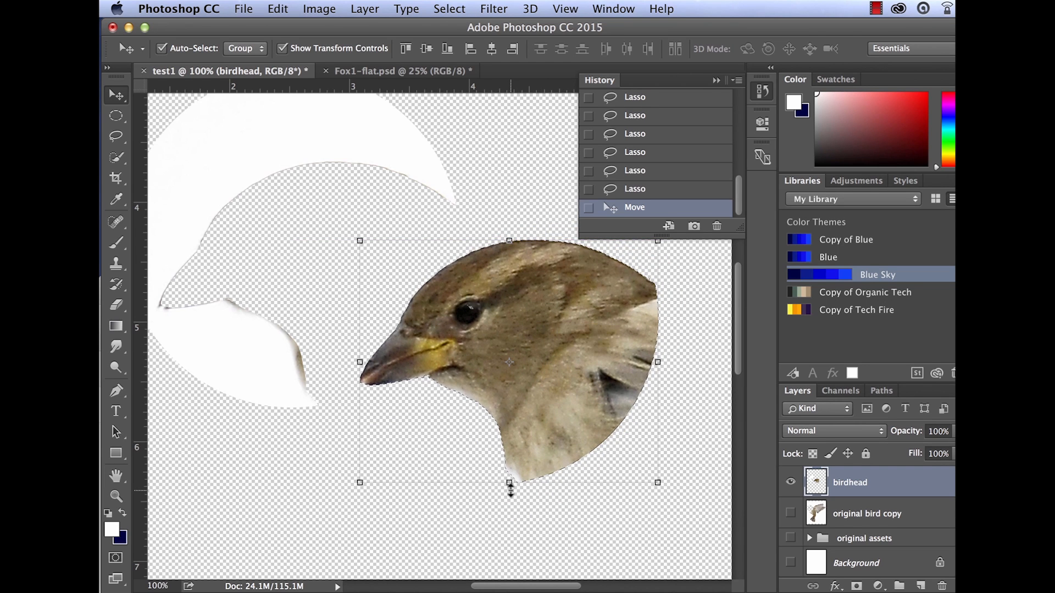
- Undo the moves of the bird's head so it sits back in its white circle, and clear the selection
{"action": "mouse_move", "coordinate": [335, 148]}
{"action": "left_mouse_down"}
{"action": "mouse_move", "coordinate": [337, 170]}
{"action": "mouse_move", "coordinate": [343, 158]}
{"action": "left_mouse_up"}
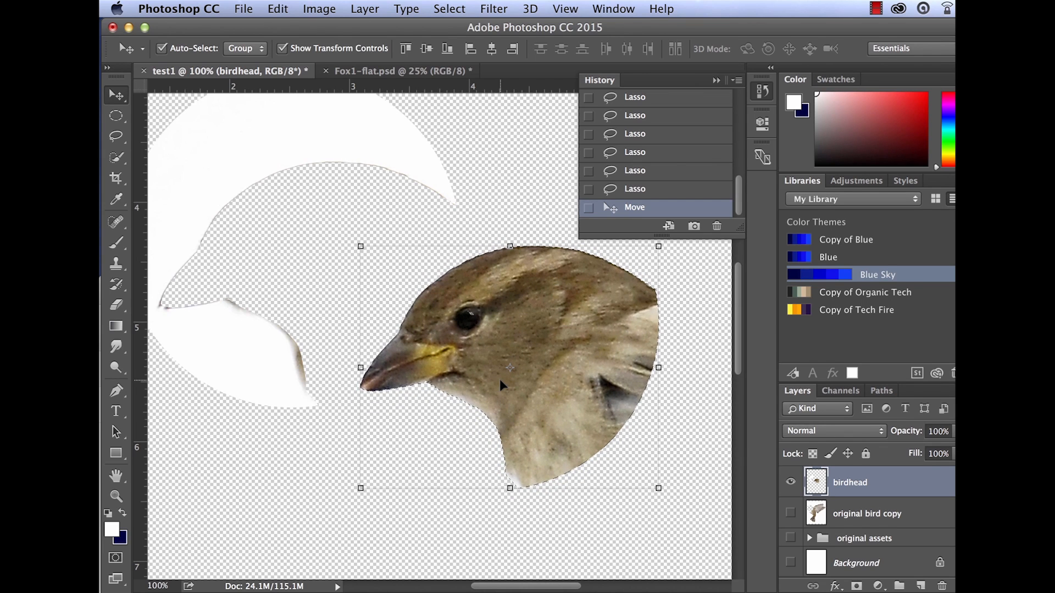
{"action": "key", "text": "ctrl+z"}
{"action": "key", "text": "ctrl+z"}
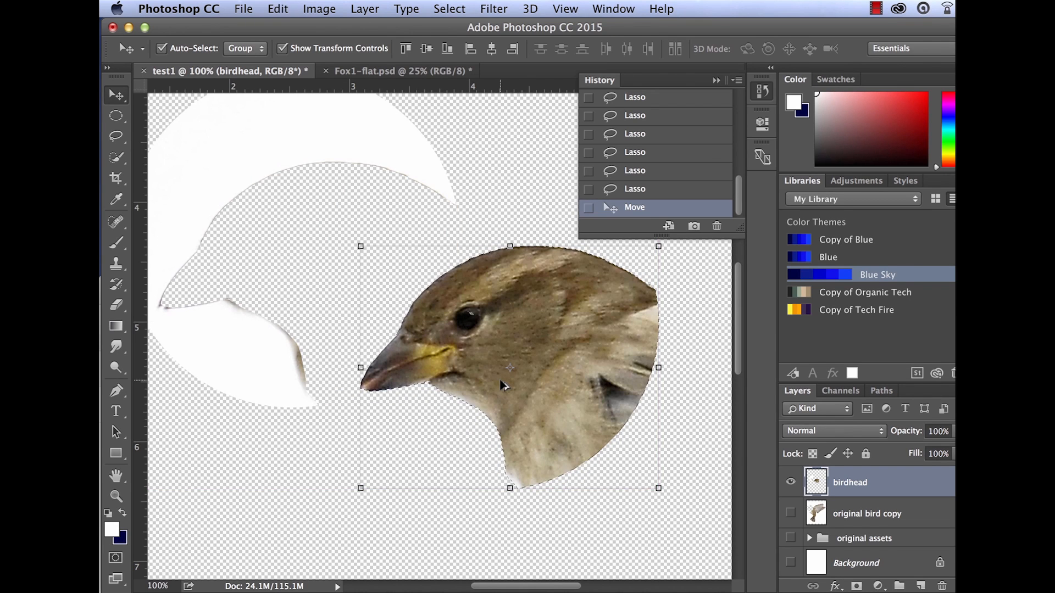
{"action": "key", "text": "ctrl+alt+z"}
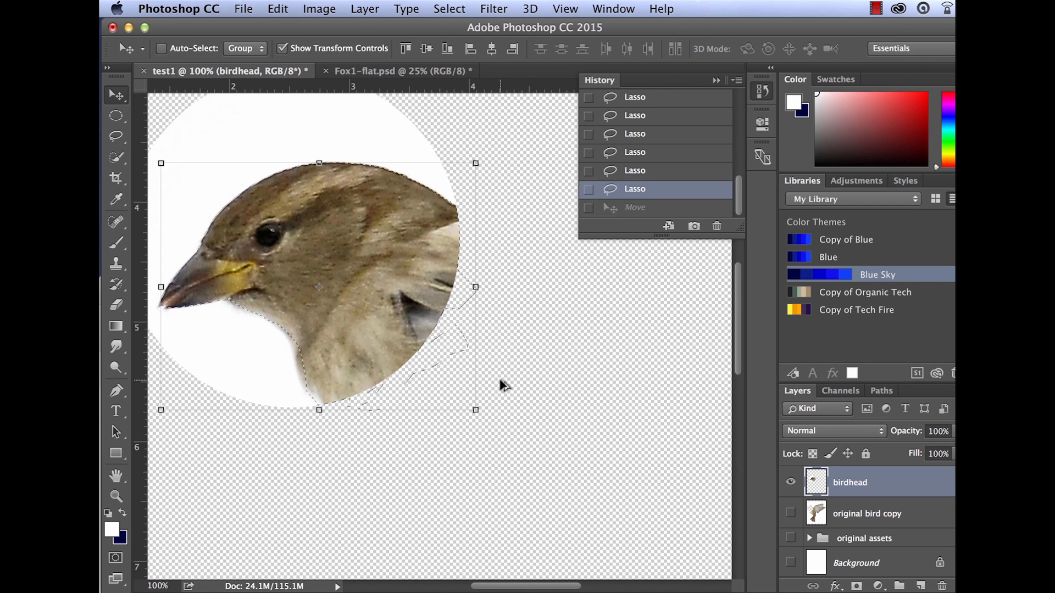
{"action": "key", "text": "ctrl+alt+z"}
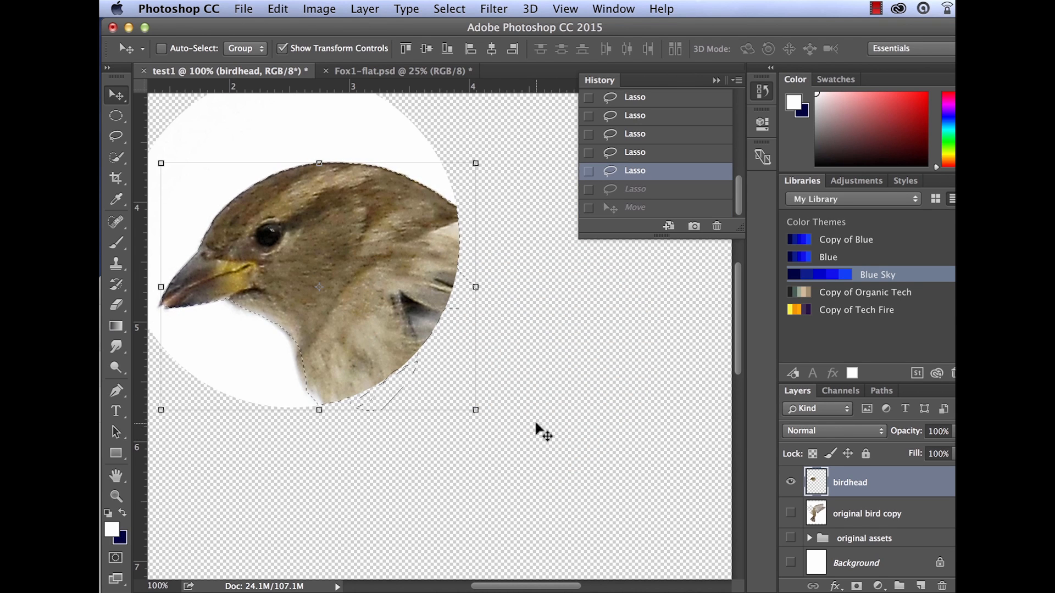
{"action": "key", "text": "ctrl+shift+z"}
{"action": "key", "text": "ctrl+d"}
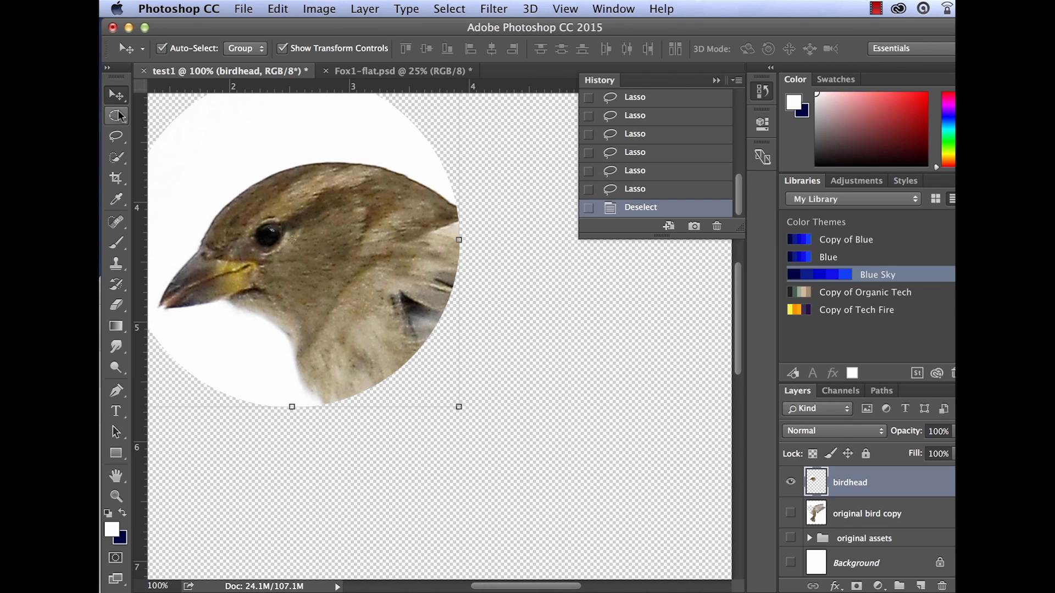
- Switch to the Magic Wand and select areas of similar color on the bird's cheek and shoulder
{"action": "left_click", "coordinate": [118, 159]}
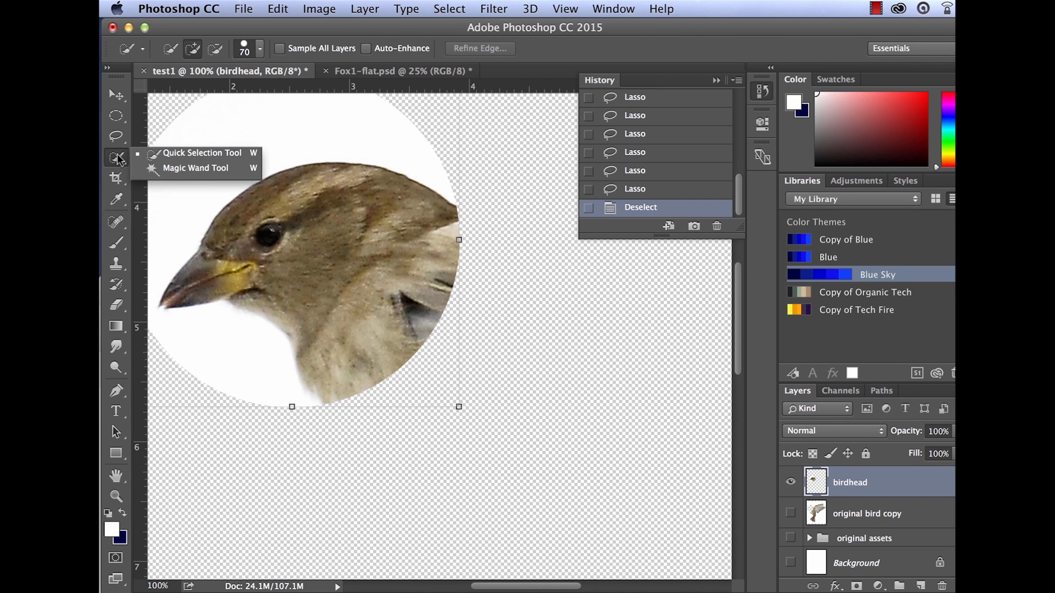
{"action": "left_click", "coordinate": [157, 173]}
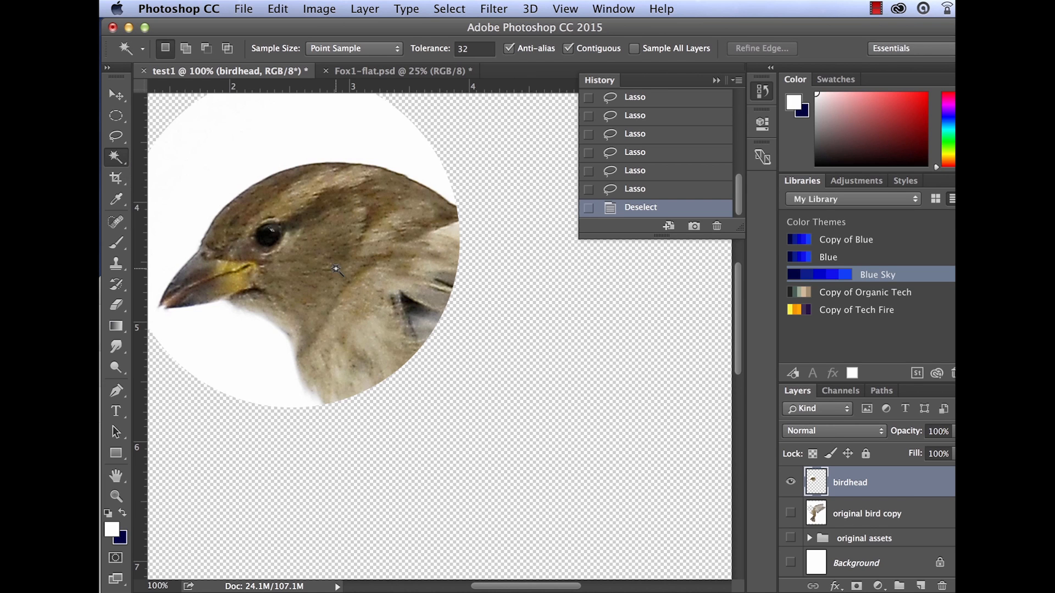
{"action": "left_click", "coordinate": [335, 269]}
{"action": "left_click", "coordinate": [356, 312]}
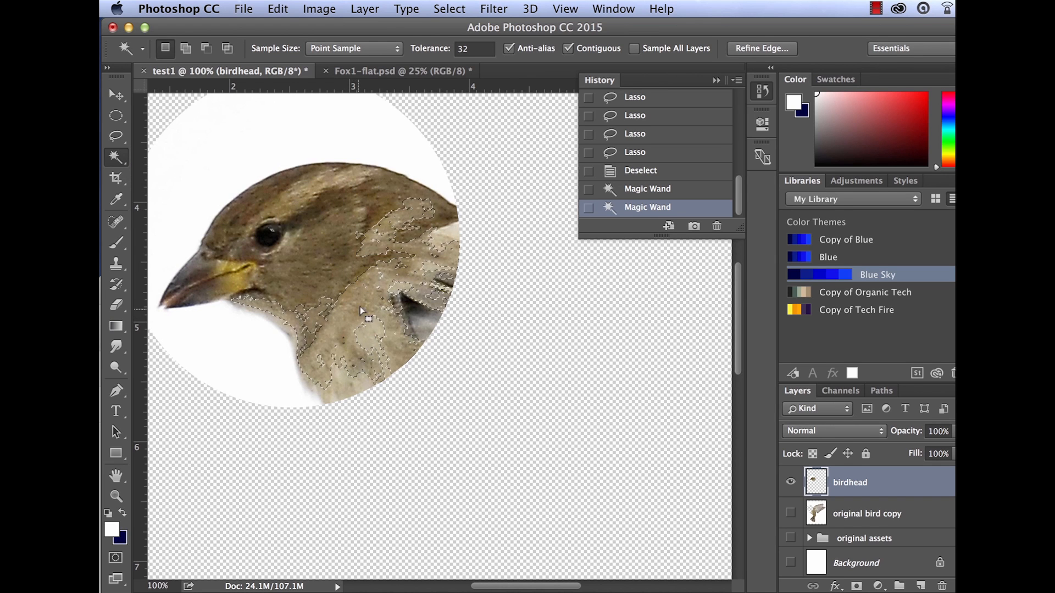
- Sample the head, beak and eye with the Magic Wand, add the dark stripe behind the eye, and clear the selection
{"action": "left_click", "coordinate": [329, 251]}
{"action": "left_click", "coordinate": [205, 277]}
{"action": "left_click", "coordinate": [206, 277]}
{"action": "left_click", "coordinate": [265, 236]}
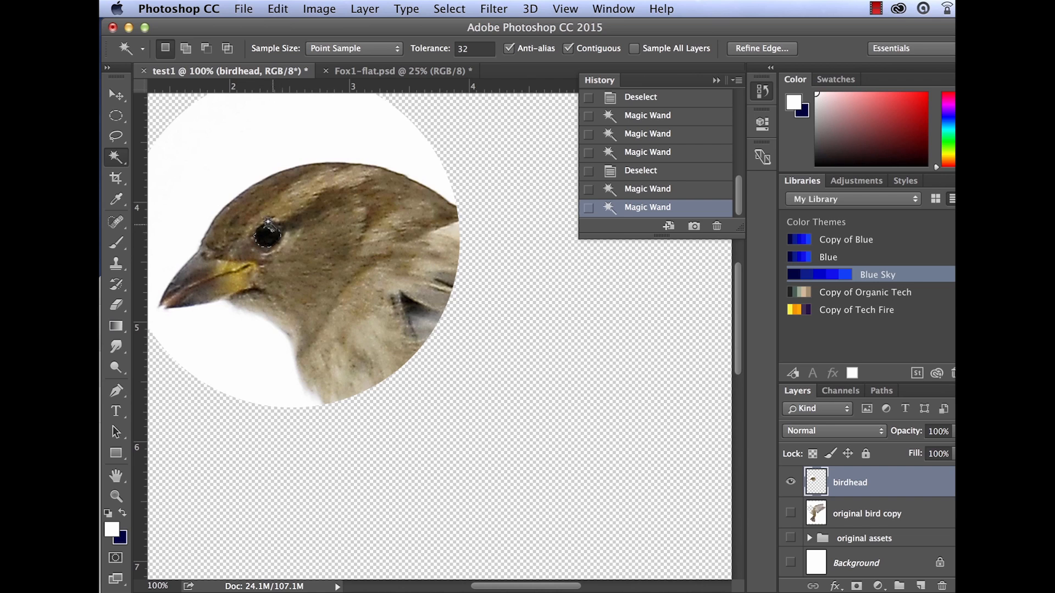
{"action": "left_click", "coordinate": [294, 220], "text": "shift"}
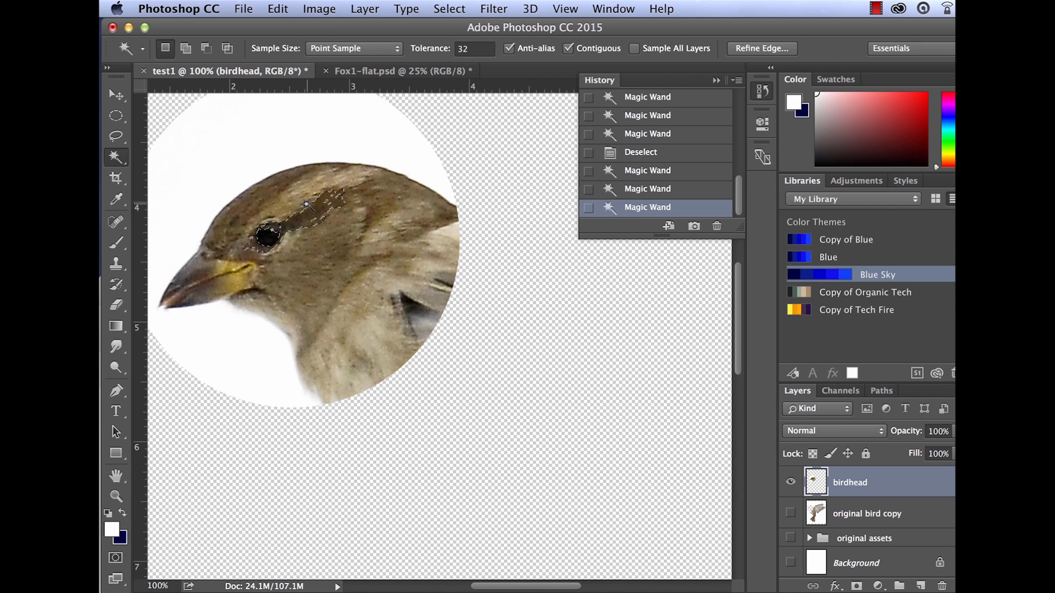
{"action": "key", "text": "super+d"}
- Select the brown feathers of the bird's head with the Magic Wand and deselect them again
{"action": "left_click", "coordinate": [286, 206]}
{"action": "left_click", "coordinate": [295, 251]}
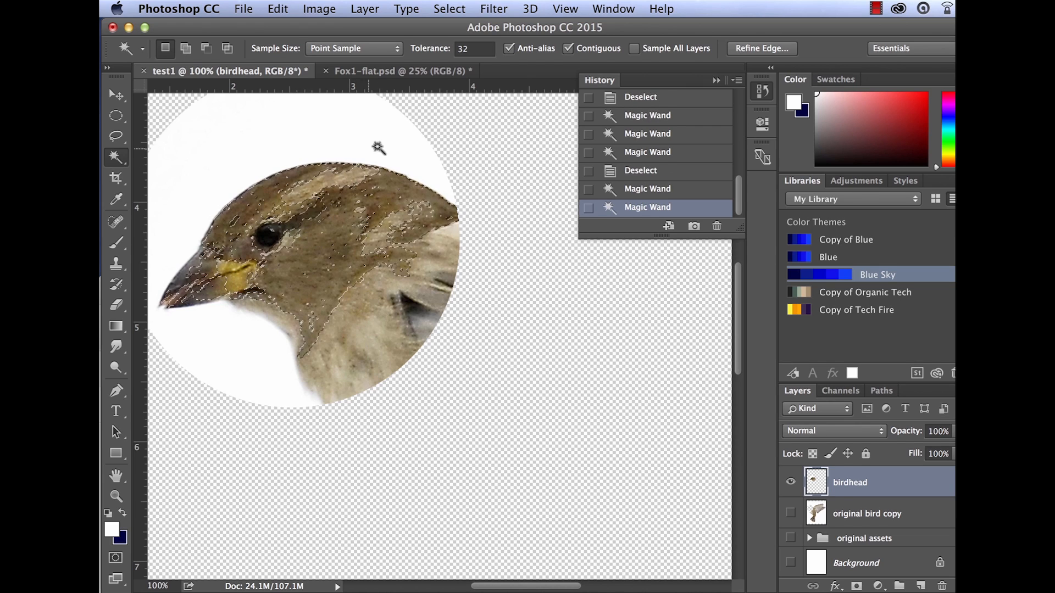
{"action": "key", "text": "super+d"}
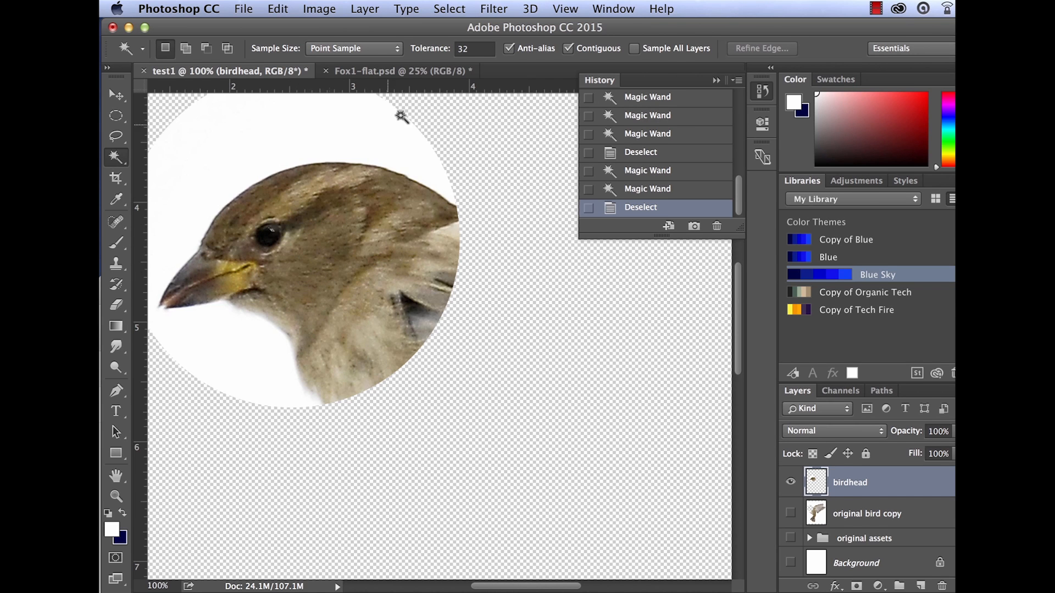
- Set the Magic Wand tolerance to 100 and select color starting from the bird's eye
{"action": "left_click", "coordinate": [477, 49]}
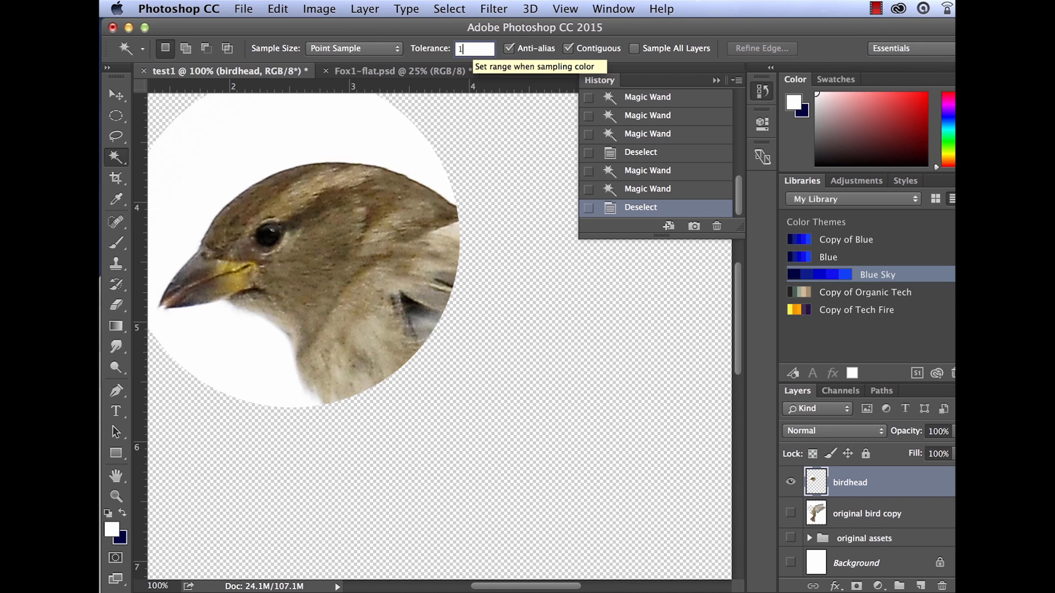
{"action": "key", "text": "Return"}
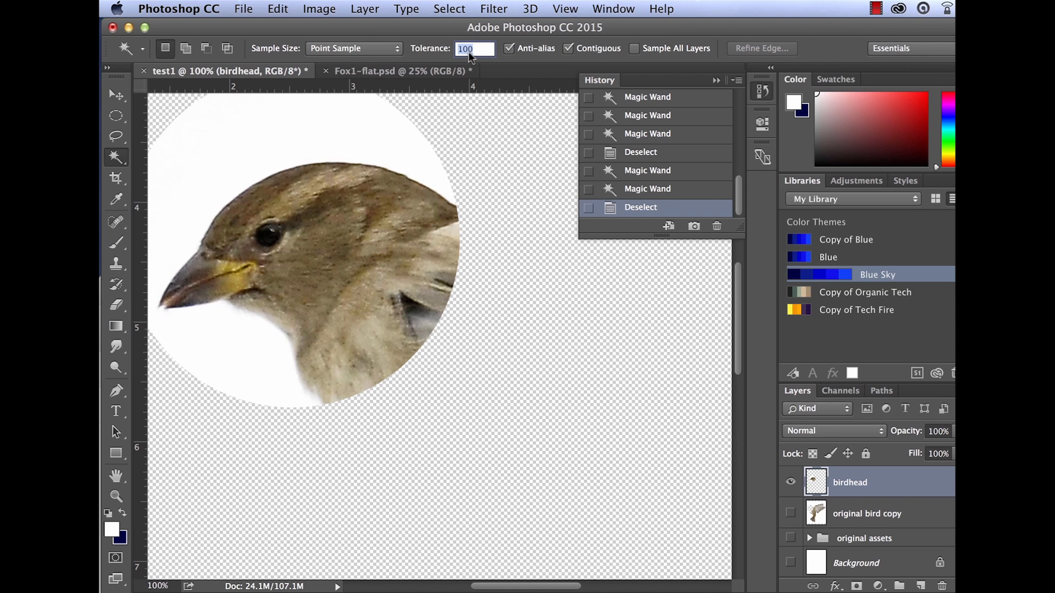
{"action": "left_click", "coordinate": [272, 240]}
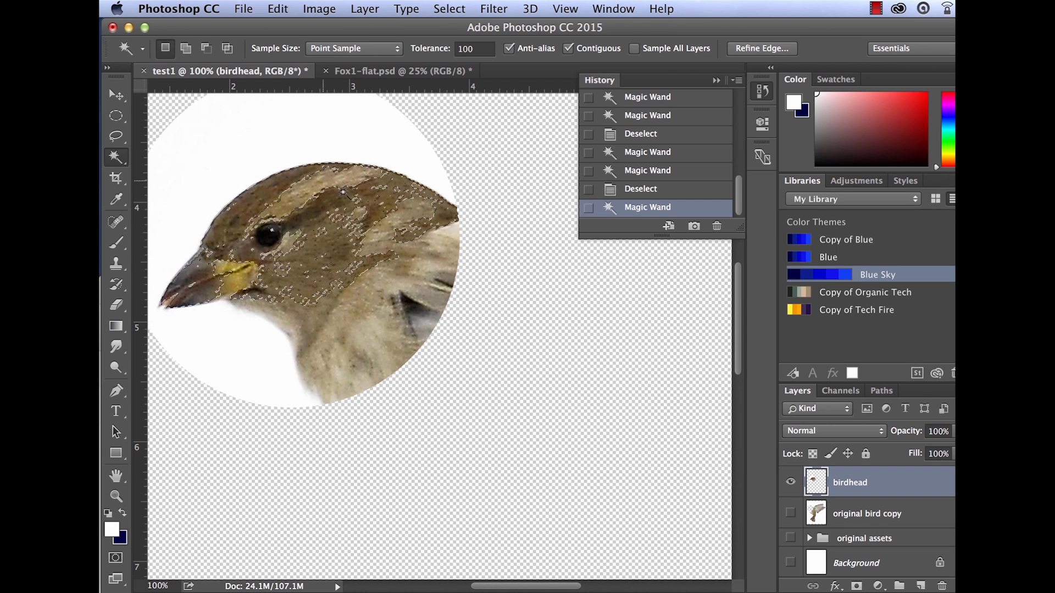
- Set the Magic Wand tolerance to 10 and sample the crown, cheek, throat and shoulder feathers one after another
{"action": "left_click", "coordinate": [476, 48]}
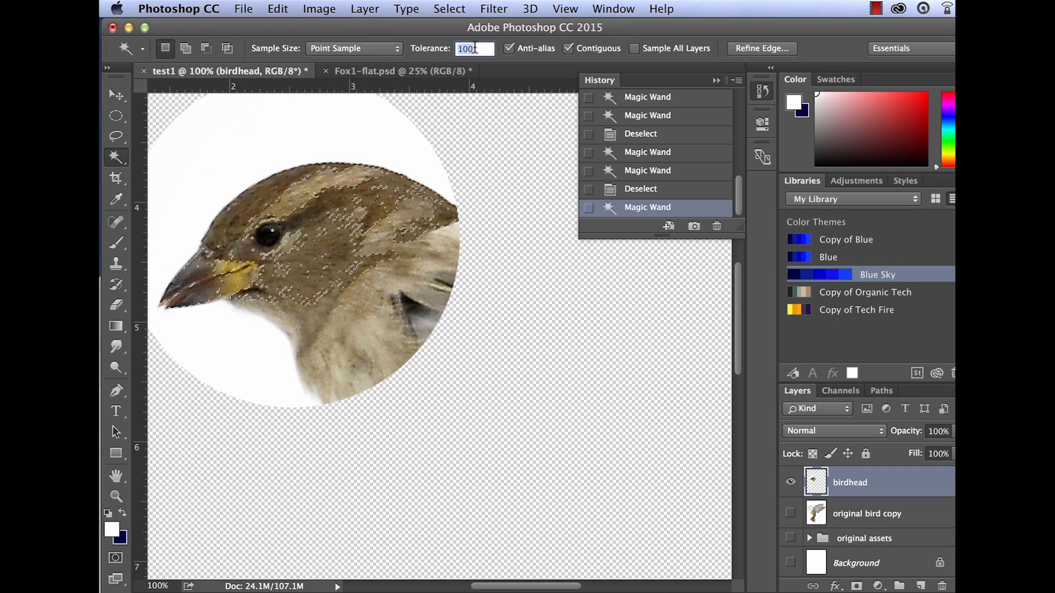
{"action": "type", "text": "10"}
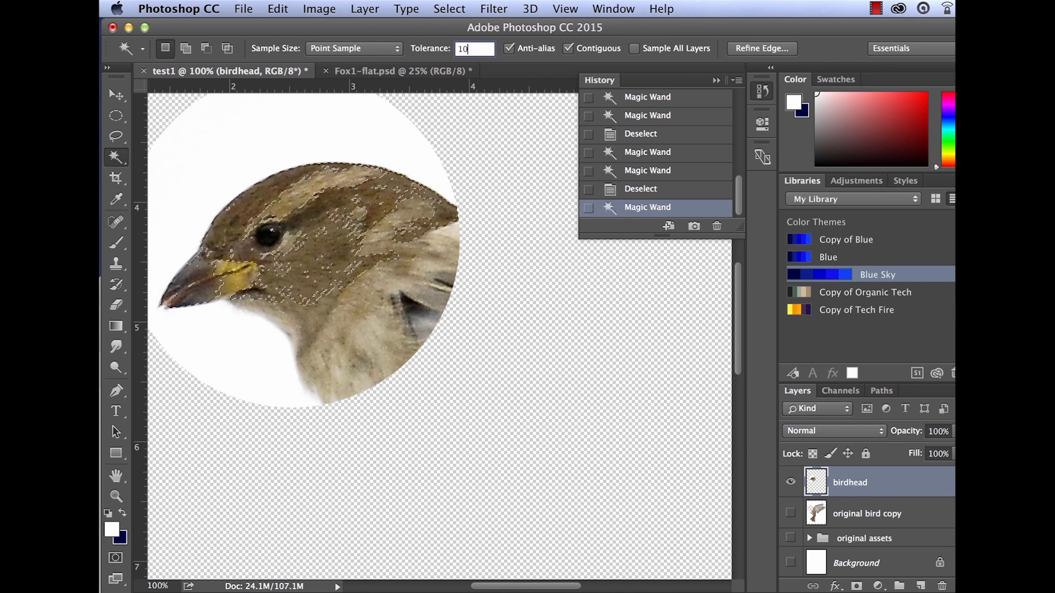
{"action": "key", "text": "super+d"}
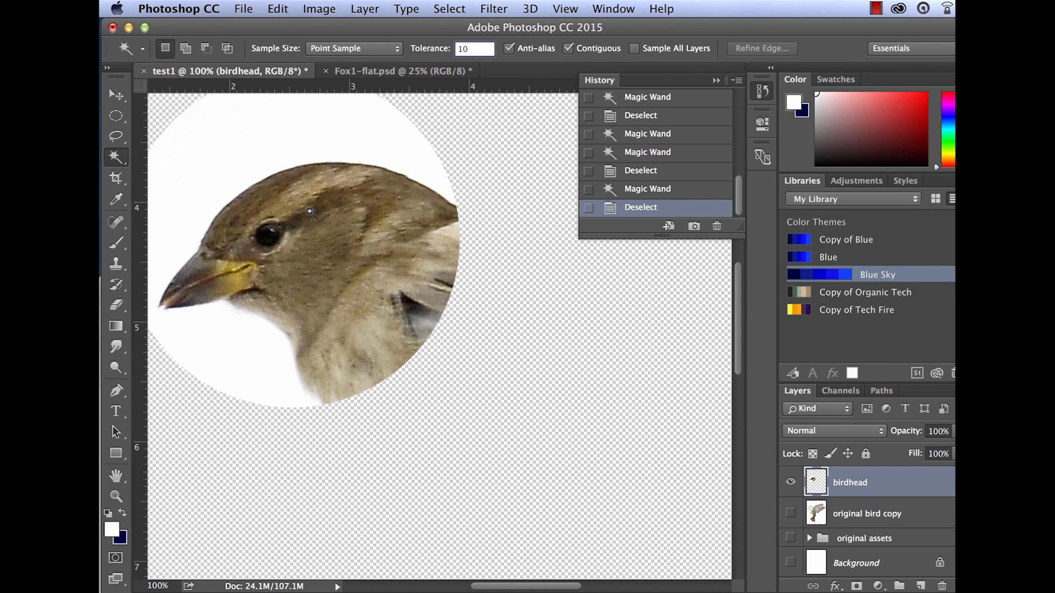
{"action": "left_click", "coordinate": [274, 204]}
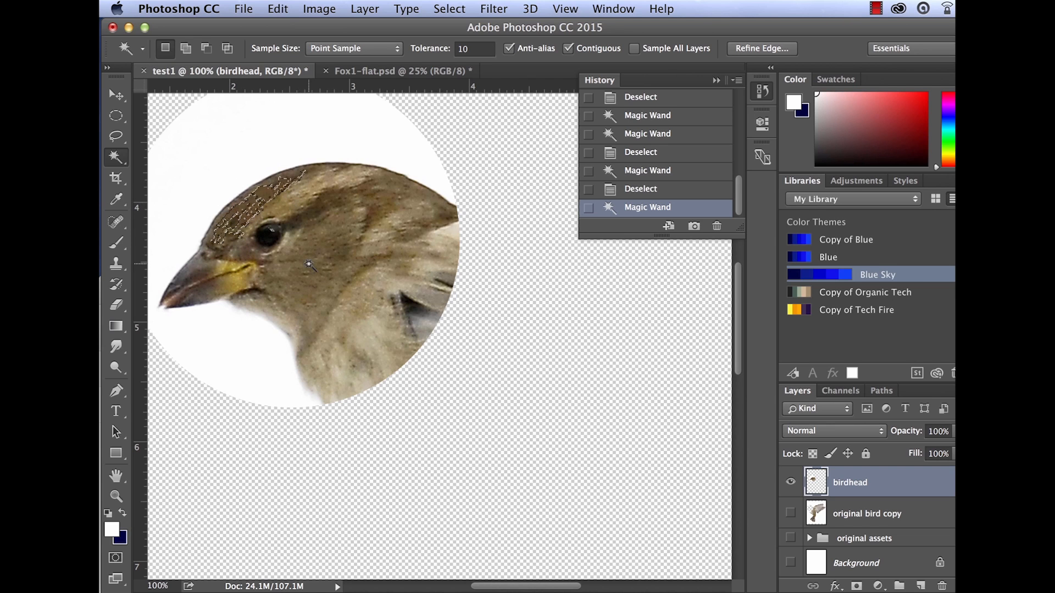
{"action": "left_click", "coordinate": [312, 284]}
{"action": "left_click", "coordinate": [317, 231]}
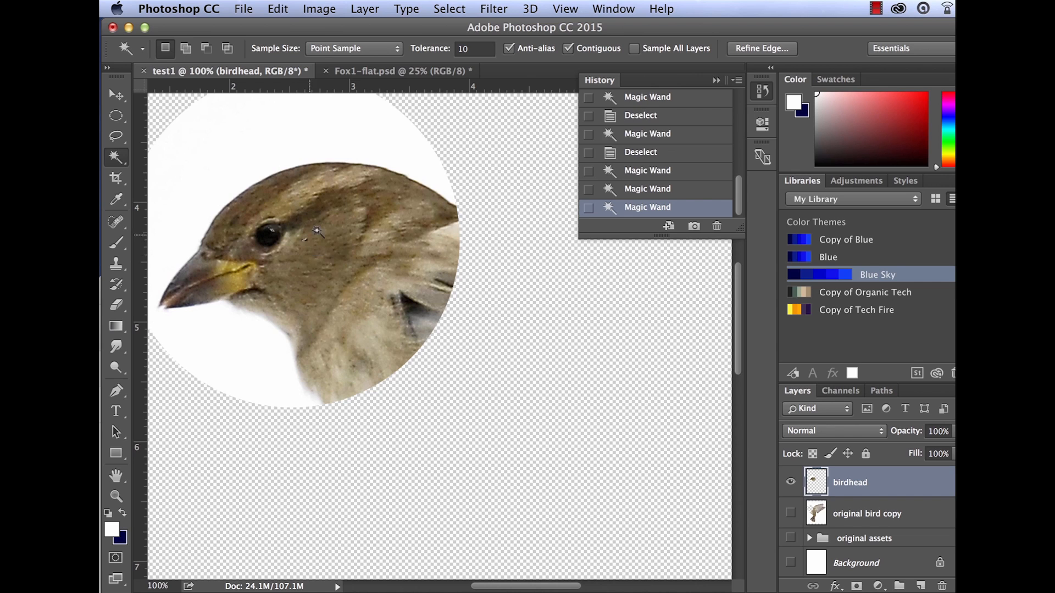
{"action": "left_click", "coordinate": [330, 225]}
{"action": "left_click", "coordinate": [305, 319]}
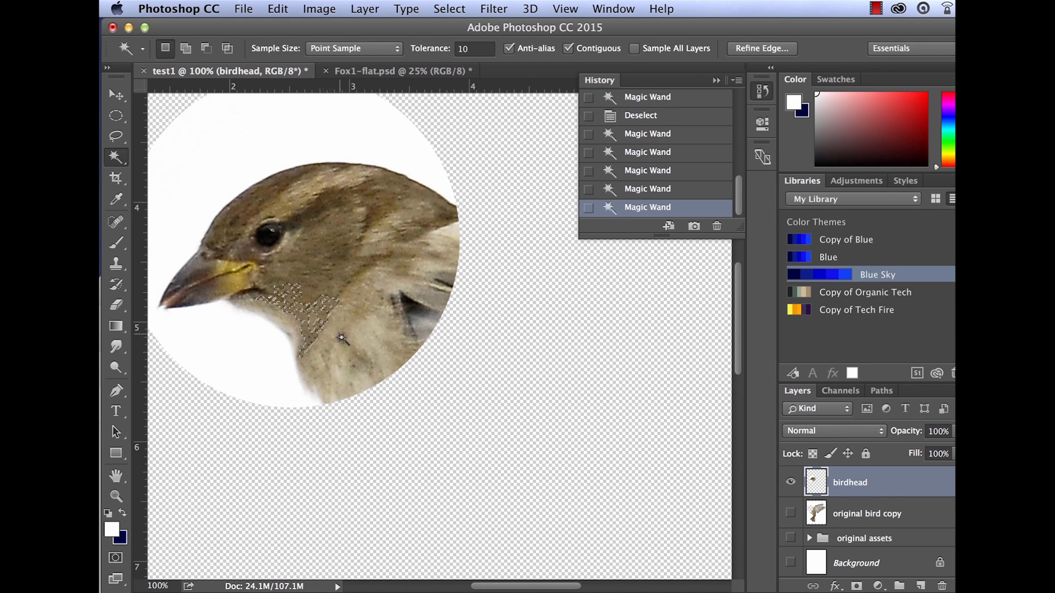
{"action": "left_click", "coordinate": [388, 352]}
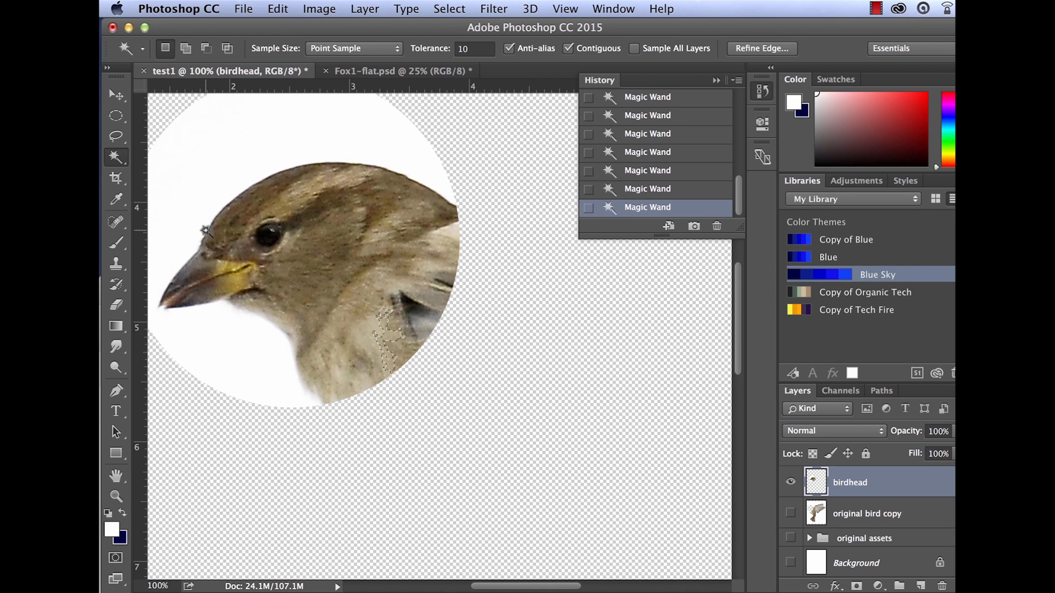
- Add several feather areas on the bird's cheek, neck and shoulder to the Magic Wand selection
{"action": "left_click", "coordinate": [343, 286], "text": "shift"}
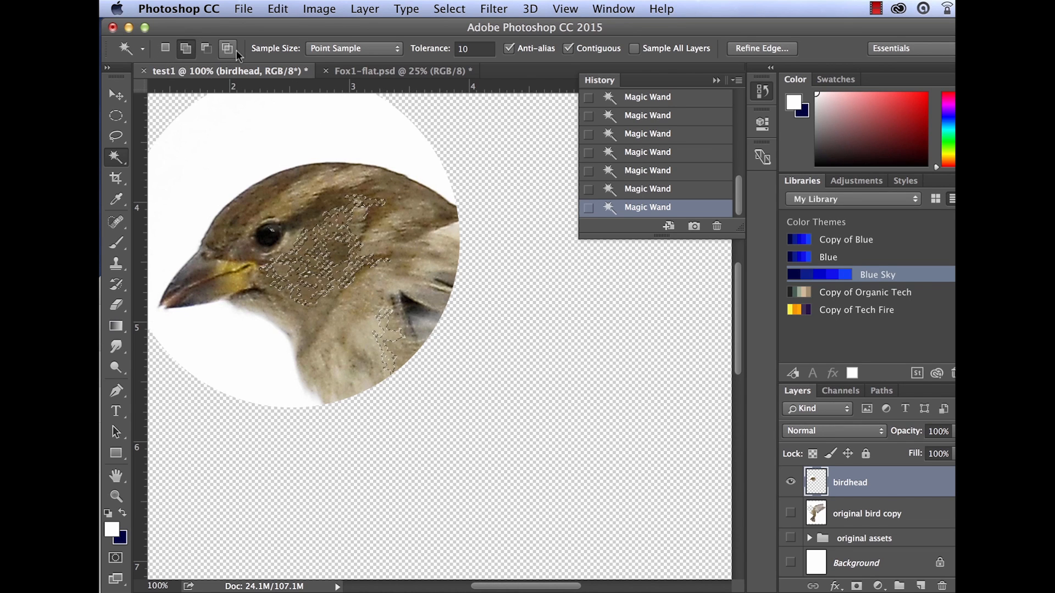
{"action": "left_click", "coordinate": [394, 264]}
{"action": "left_click", "coordinate": [393, 263], "text": "shift"}
{"action": "left_click", "coordinate": [374, 319], "text": "shift"}
{"action": "left_click", "coordinate": [360, 355], "text": "shift"}
{"action": "left_click", "coordinate": [344, 319], "text": "shift"}
{"action": "left_click", "coordinate": [343, 318], "text": "shift"}
{"action": "left_click", "coordinate": [392, 287], "text": "shift"}
- Subtract neck and shoulder feather areas from the Magic Wand selection, and clear what is left of it
{"action": "key", "text": "alt"}
{"action": "key", "text": "alt"}
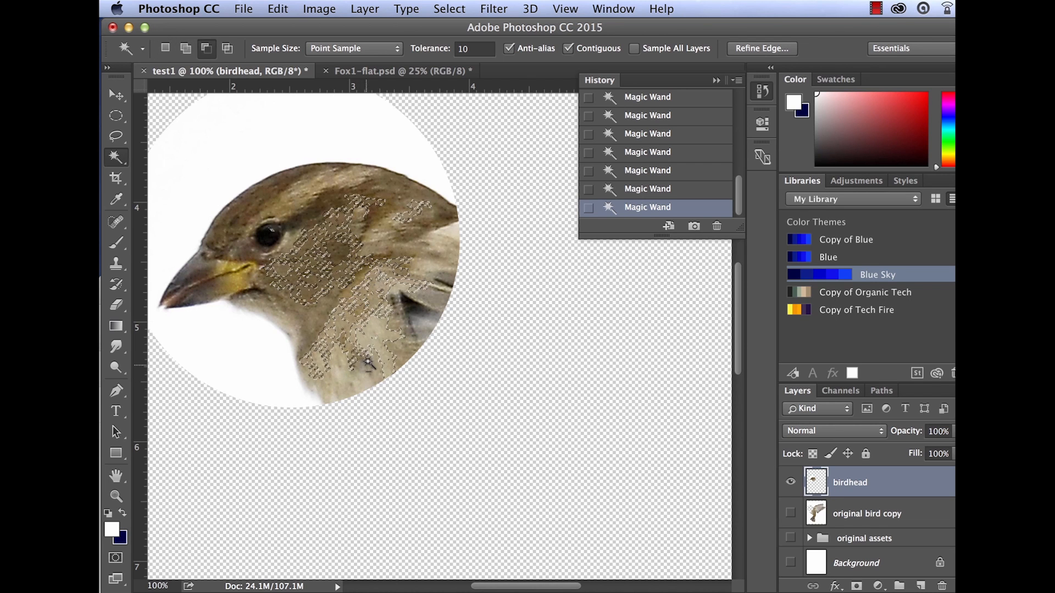
{"action": "left_click", "coordinate": [362, 295], "text": "alt"}
{"action": "left_click", "coordinate": [354, 326], "text": "alt"}
{"action": "left_click", "coordinate": [342, 328], "text": "alt"}
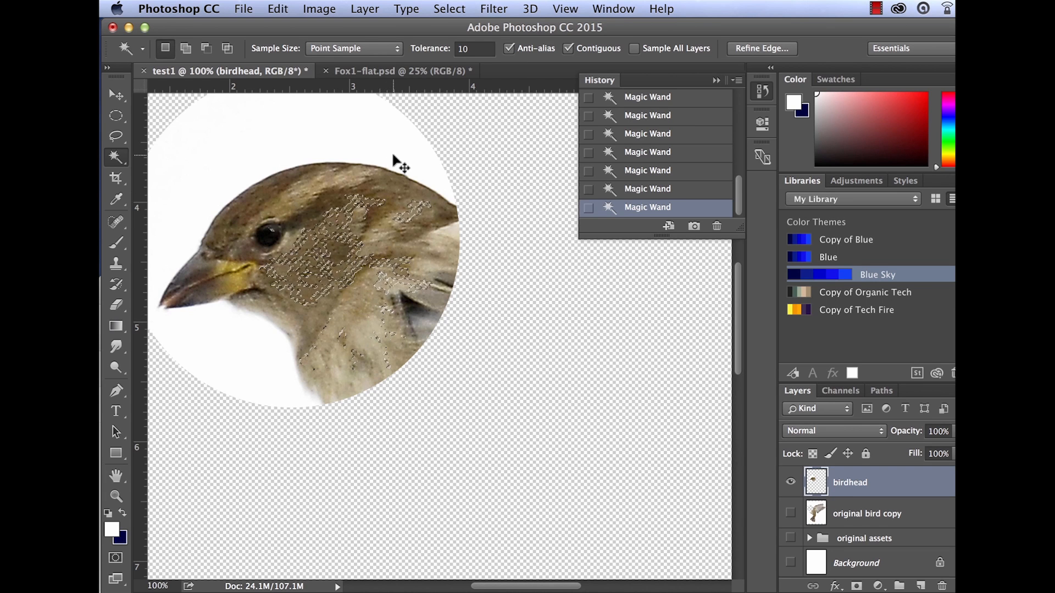
{"action": "key", "text": "super+d"}
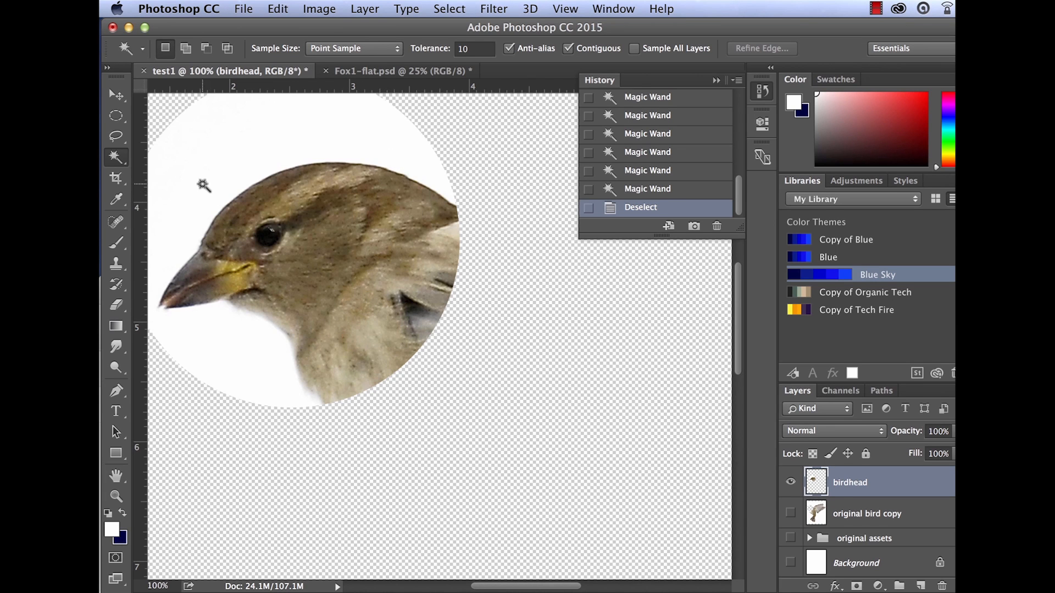
- Select the whole bird's head with the Quick Selection tool and deselect it again
{"action": "right_click", "coordinate": [122, 159]}
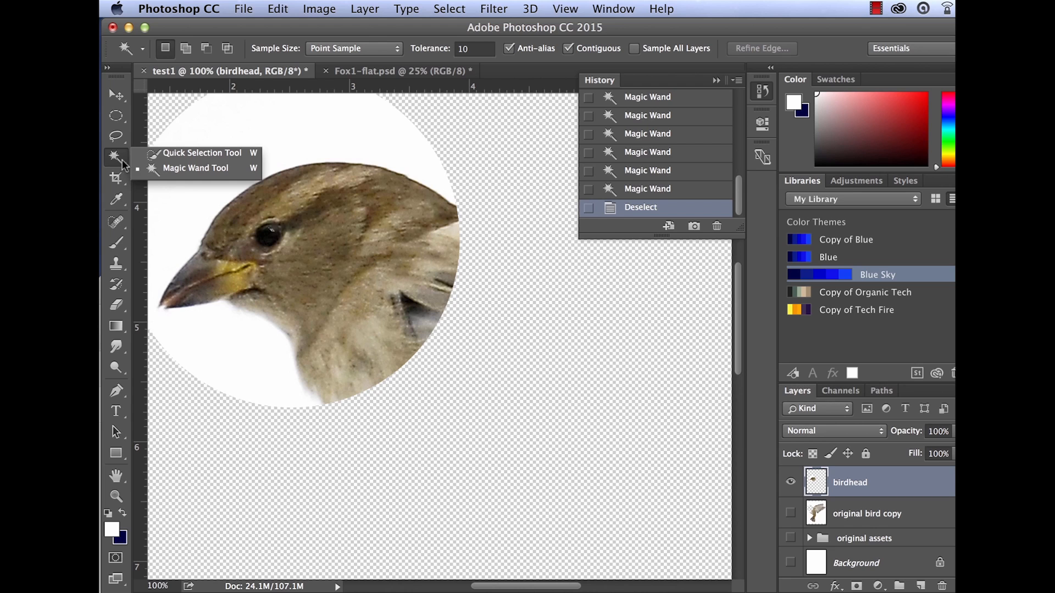
{"action": "left_click", "coordinate": [154, 160]}
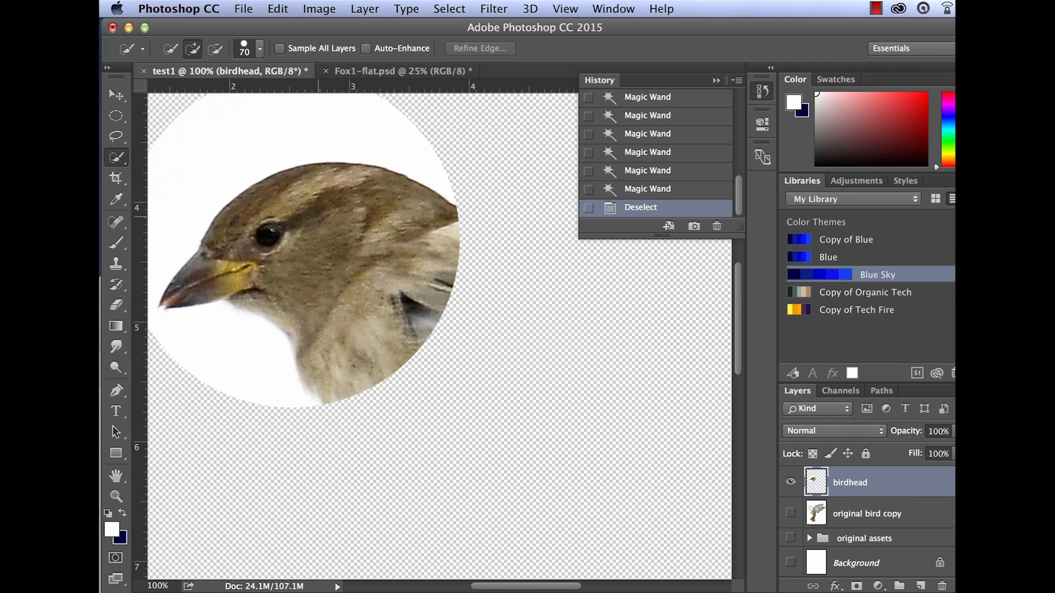
{"action": "left_click_drag", "start_coordinate": [275, 245], "coordinate": [322, 225]}
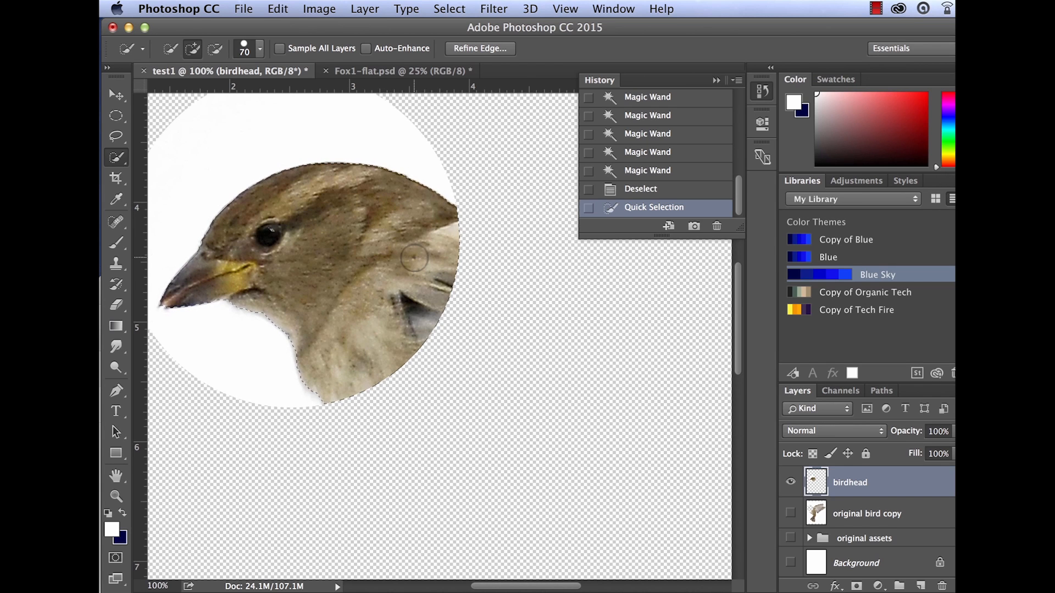
{"action": "key", "text": "super+d"}
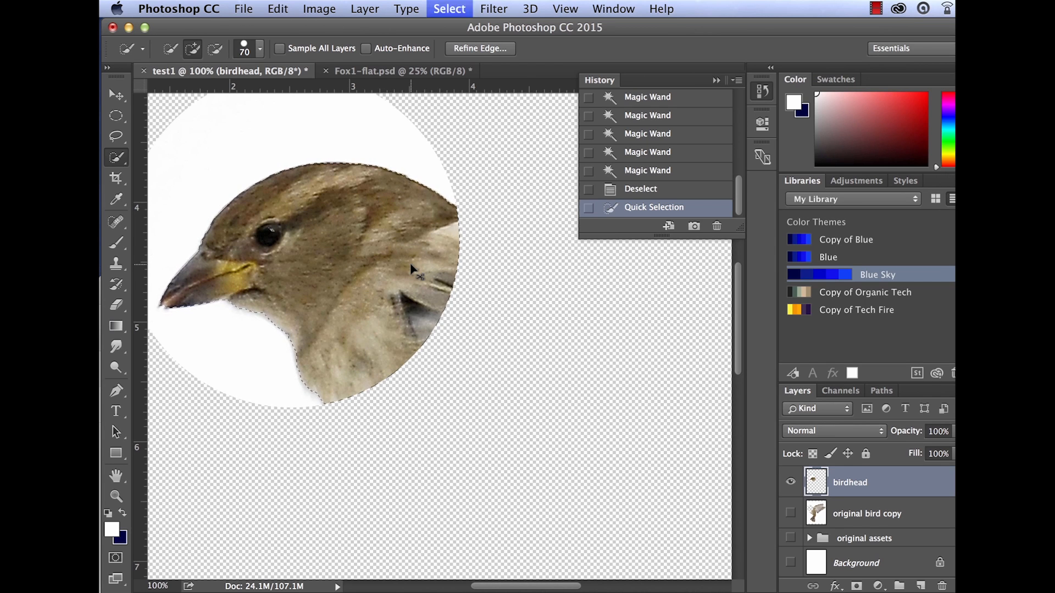
- Build up a Quick Selection from the bird's eye over the crown and neck until it covers the whole head, undoing one stroke along the way
{"action": "left_click", "coordinate": [270, 232]}
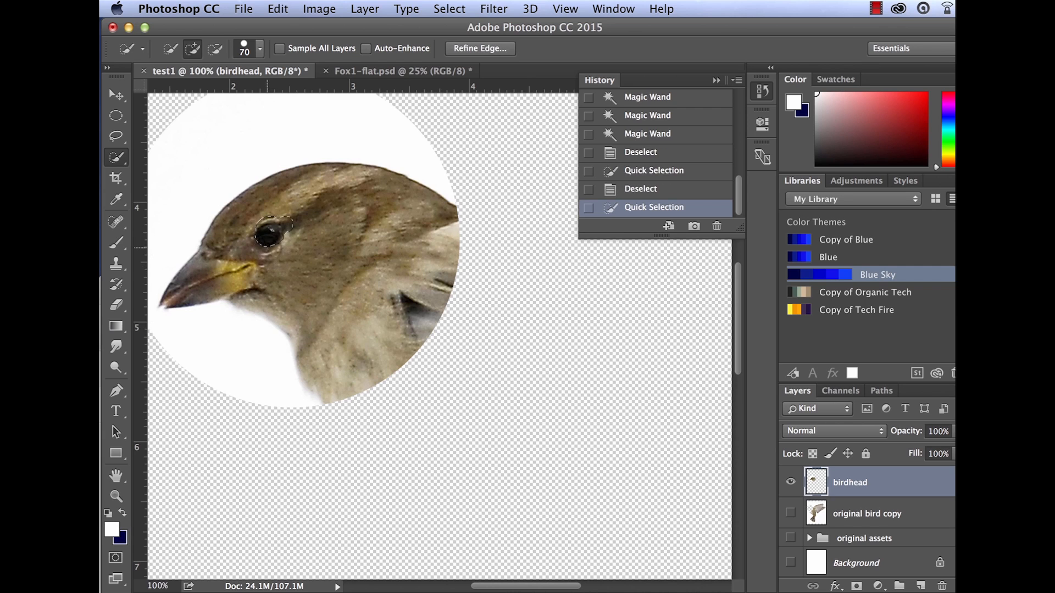
{"action": "left_click_drag", "start_coordinate": [273, 231], "coordinate": [330, 182]}
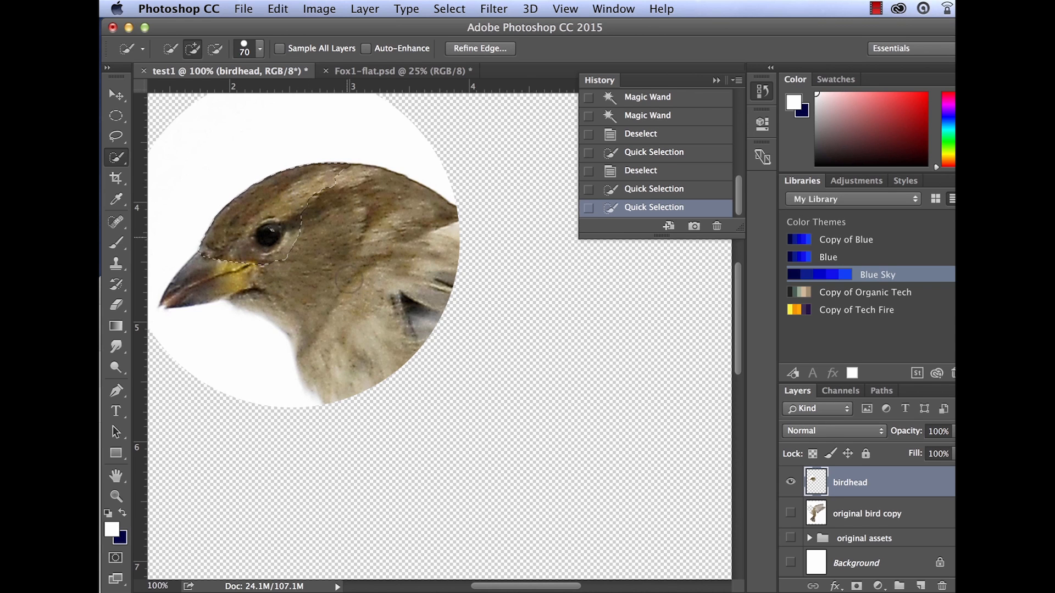
{"action": "left_click_drag", "start_coordinate": [355, 217], "coordinate": [261, 245]}
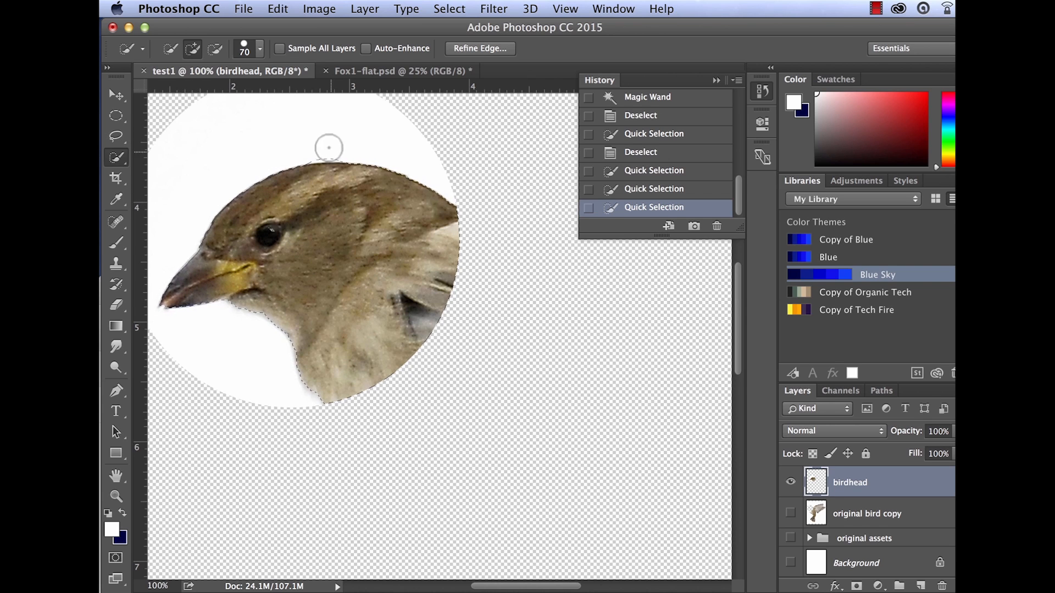
{"action": "key", "text": "super+z"}
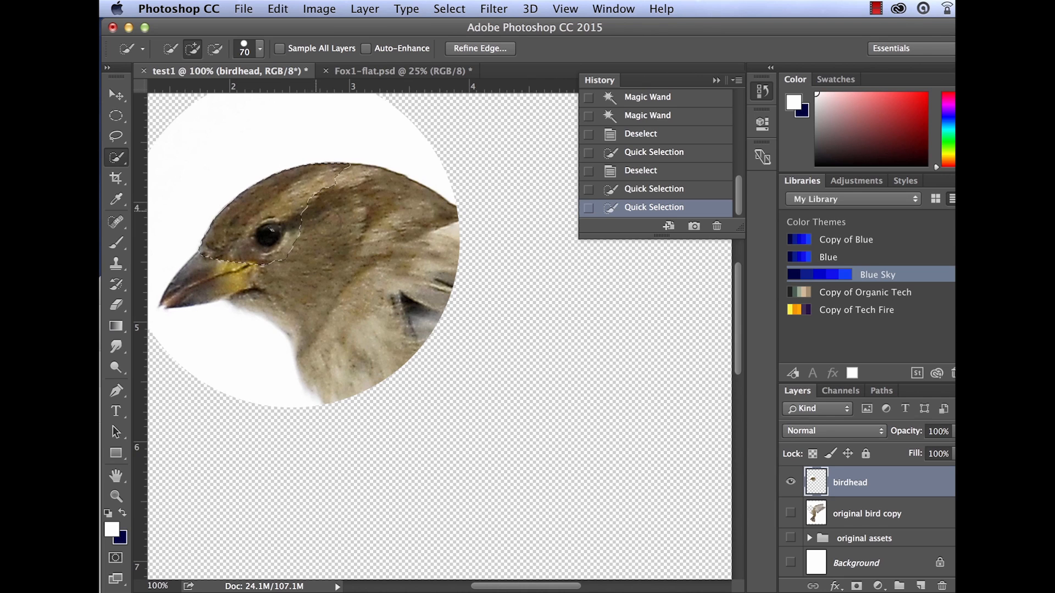
{"action": "left_click_drag", "start_coordinate": [383, 264], "coordinate": [381, 265]}
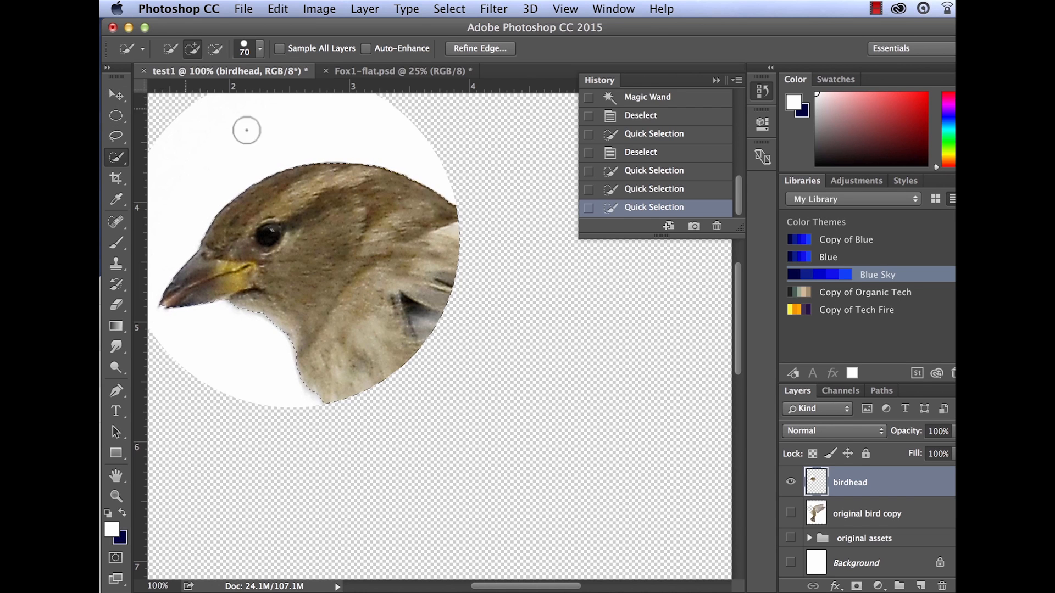
- Deselect the bird's head and enlarge the Quick Selection brush to 250 px
{"action": "key", "text": "super+d"}
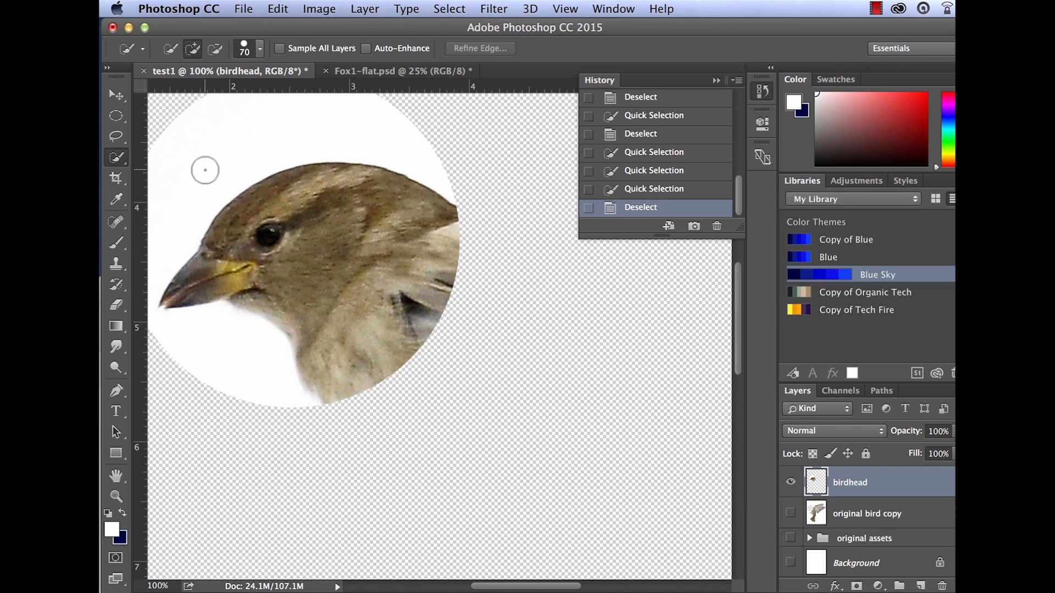
{"action": "key", "text": "bracketright"}
{"action": "key", "text": "bracketright"}
{"action": "key", "text": "bracketright"}
{"action": "key", "text": "bracketright"}
{"action": "key", "text": "bracketright"}
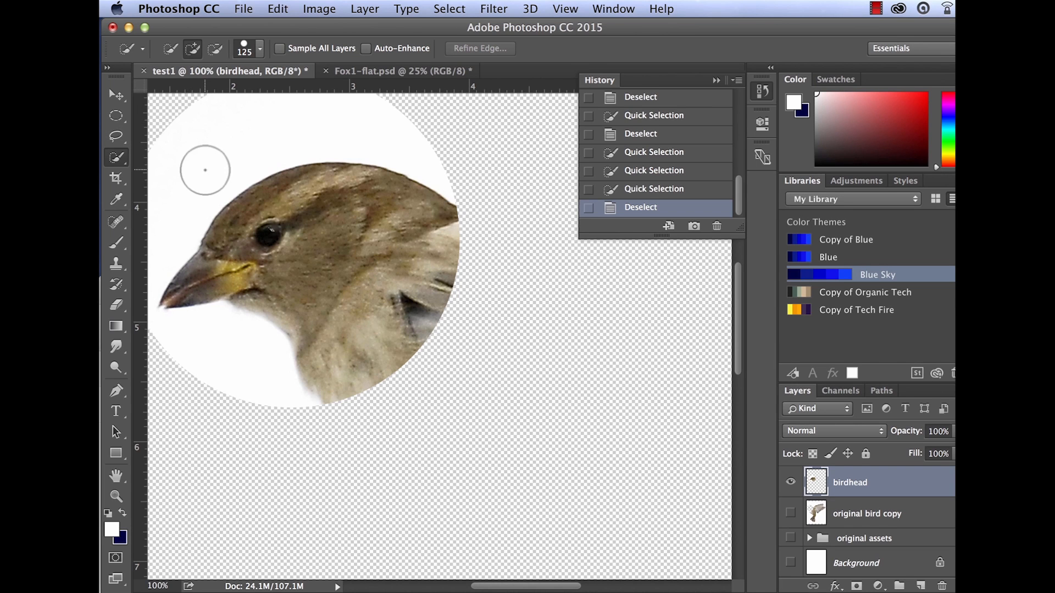
{"action": "key", "text": "bracketright"}
{"action": "key", "text": "bracketright"}
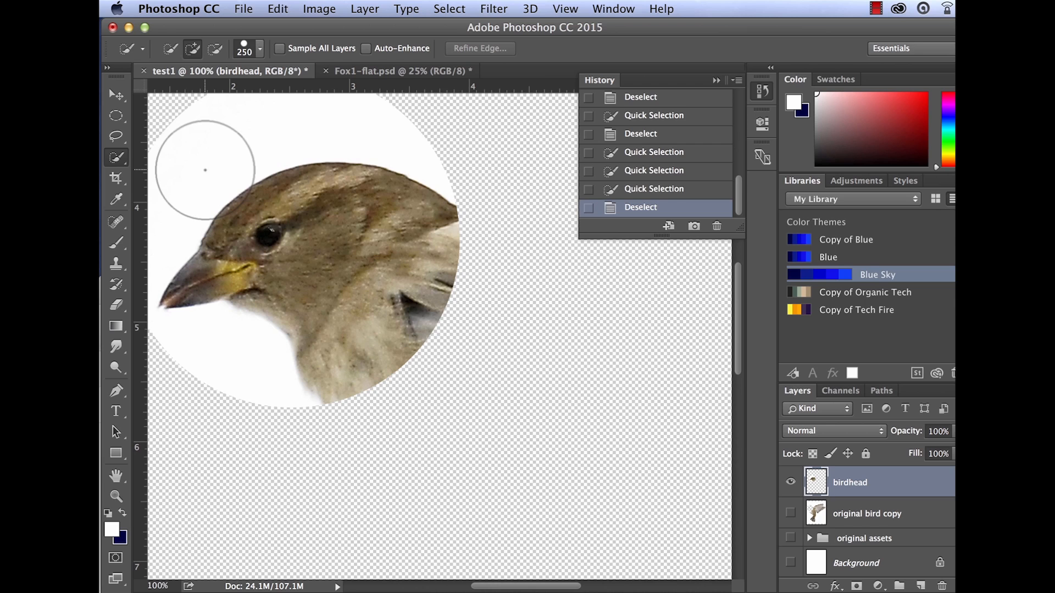
- Reduce the Quick Selection brush to 90 px, and lower its size further to 80 px in the brush settings
{"action": "key", "text": "bracketleft"}
{"action": "key", "text": "bracketleft"}
{"action": "key", "text": "bracketleft"}
{"action": "key", "text": "bracketleft"}
{"action": "key", "text": "bracketleft"}
{"action": "key", "text": "bracketleft"}
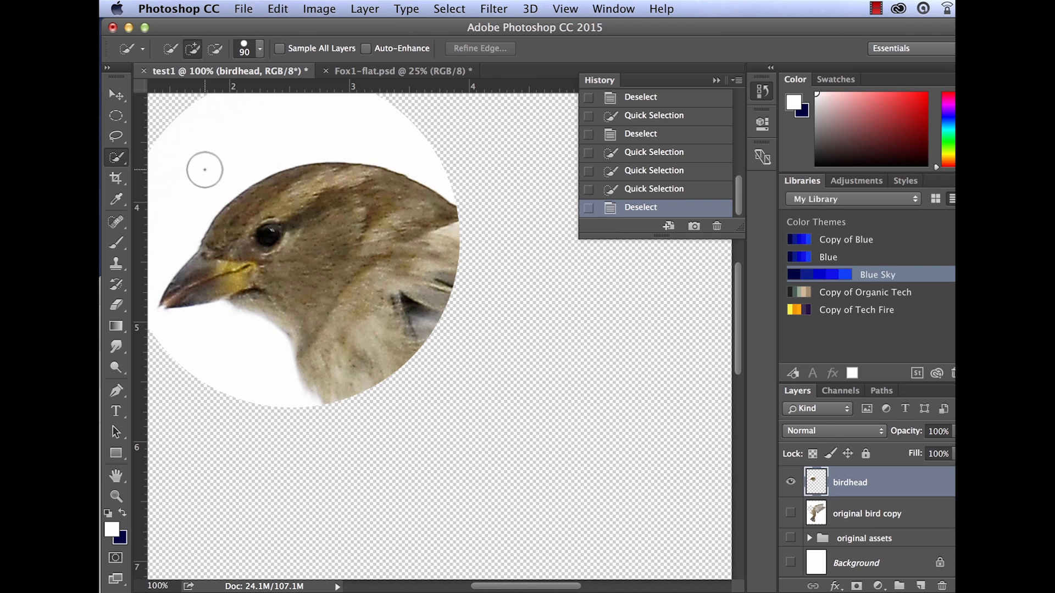
{"action": "left_click", "coordinate": [259, 52]}
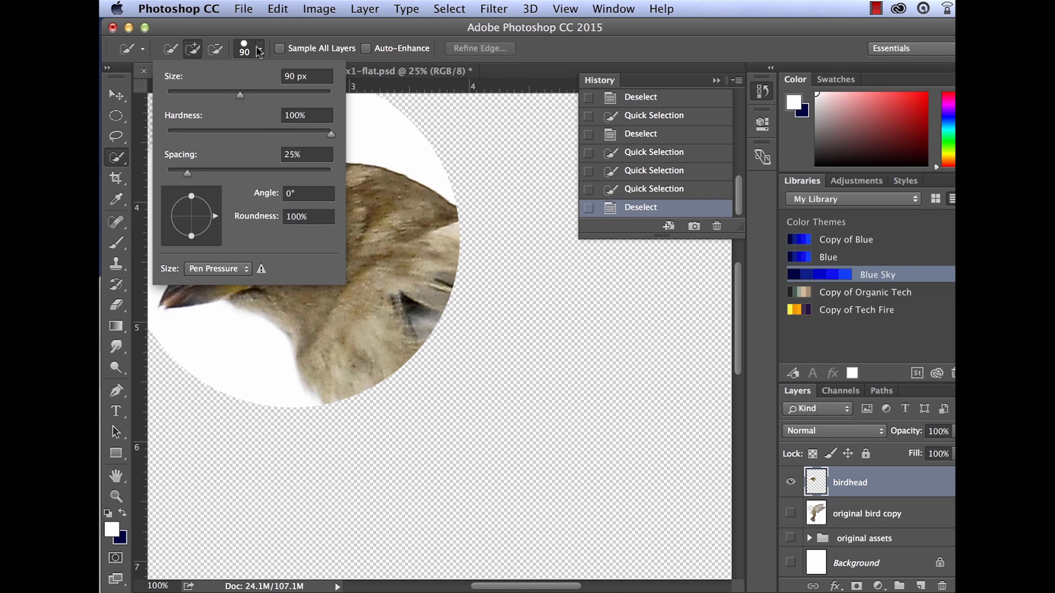
{"action": "left_click_drag", "start_coordinate": [237, 97], "coordinate": [212, 93]}
{"action": "left_click", "coordinate": [251, 50]}
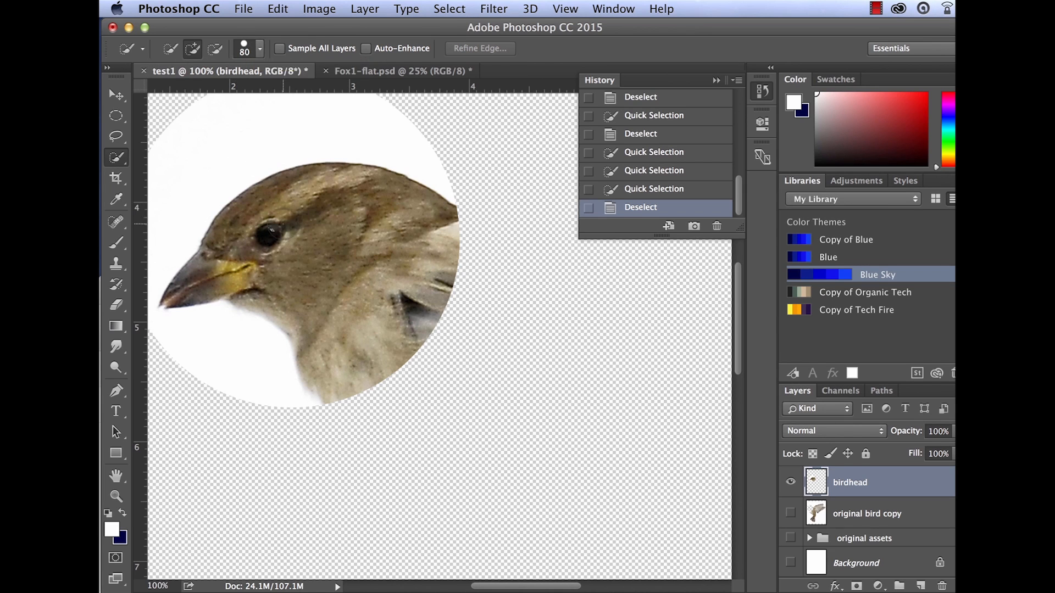
- Select the whole bird's head in one stroke with a 150 px Quick Selection brush and deselect it again
{"action": "key", "text": "bracketright"}
{"action": "key", "text": "bracketright"}
{"action": "key", "text": "bracketright"}
{"action": "key", "text": "bracketright"}
{"action": "key", "text": "bracketright"}
{"action": "key", "text": "bracketright"}
{"action": "key", "text": "bracketright"}
{"action": "left_click_drag", "start_coordinate": [341, 270], "coordinate": [301, 237]}
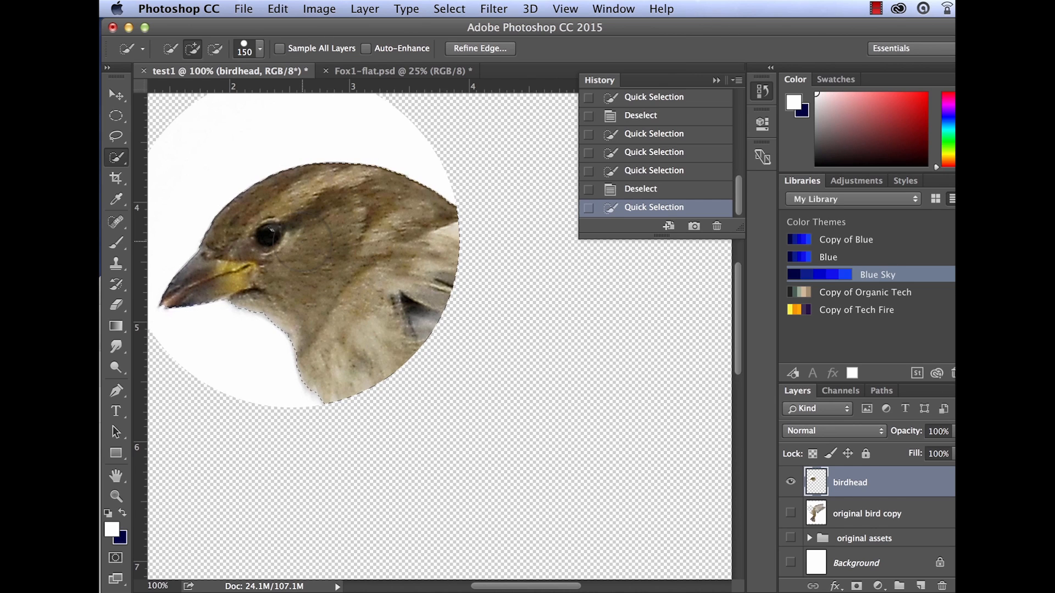
{"action": "key", "text": "super+d"}
- Select the bird's eye with the Quick Selection brush reduced to 10 px
{"action": "key", "text": "bracketleft"}
{"action": "key", "text": "bracketleft"}
{"action": "key", "text": "bracketleft"}
{"action": "key", "text": "bracketleft"}
{"action": "key", "text": "bracketleft"}
{"action": "key", "text": "bracketleft"}
{"action": "key", "text": "bracketleft"}
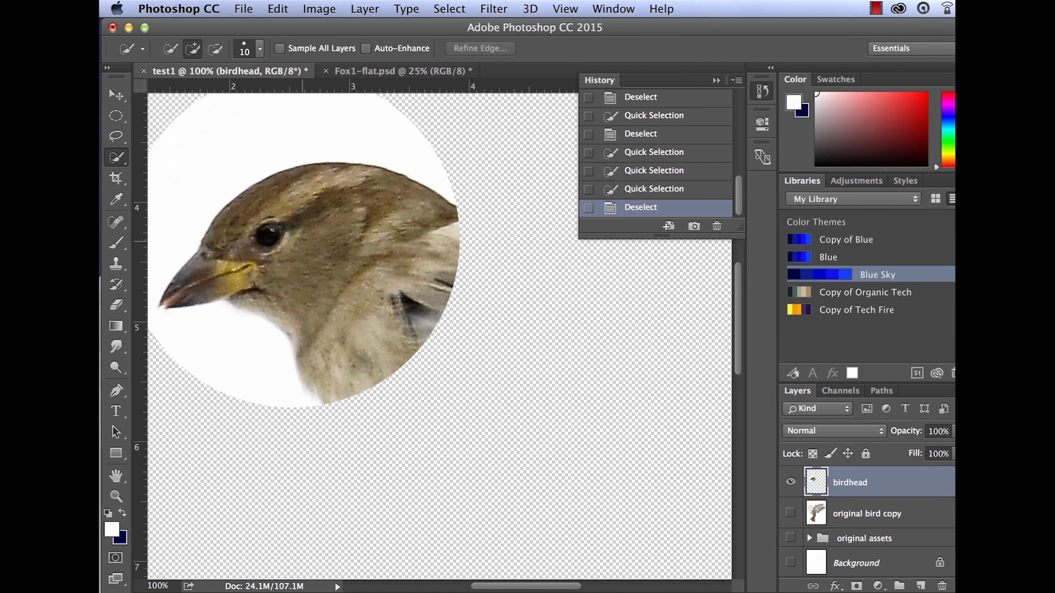
{"action": "left_click_drag", "start_coordinate": [261, 238], "coordinate": [280, 225]}
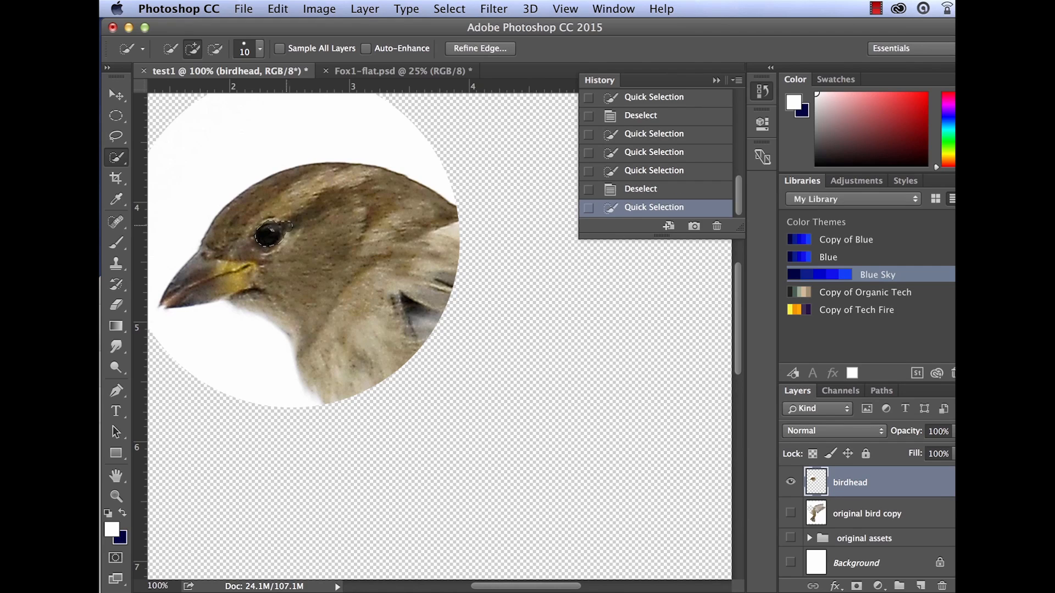
- Subtract the excess feathers beside the eye with the Lasso, and add the beak including its yellow base using Lasso and Quick Selection
{"action": "left_click", "coordinate": [125, 142]}
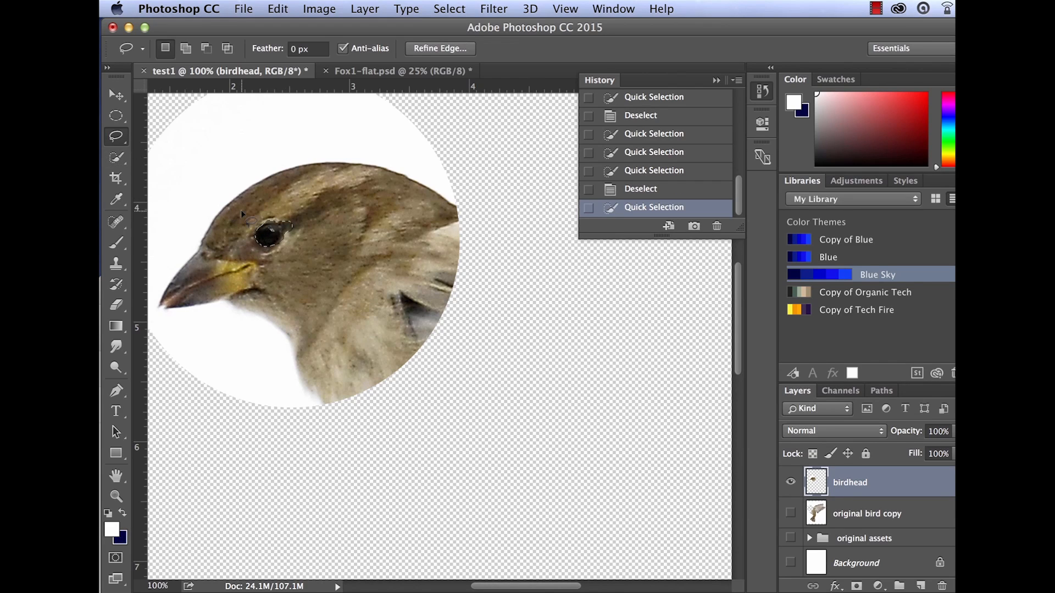
{"action": "key", "text": "alt"}
{"action": "mouse_move", "coordinate": [293, 232]}
{"action": "left_mouse_down"}
{"action": "mouse_move", "coordinate": [296, 203]}
{"action": "mouse_move", "coordinate": [303, 215]}
{"action": "mouse_move", "coordinate": [286, 225]}
{"action": "mouse_move", "coordinate": [283, 210]}
{"action": "mouse_move", "coordinate": [298, 203]}
{"action": "mouse_move", "coordinate": [291, 236]}
{"action": "mouse_move", "coordinate": [279, 214]}
{"action": "mouse_move", "coordinate": [291, 244]}
{"action": "left_mouse_up"}
{"action": "key", "text": "alt"}
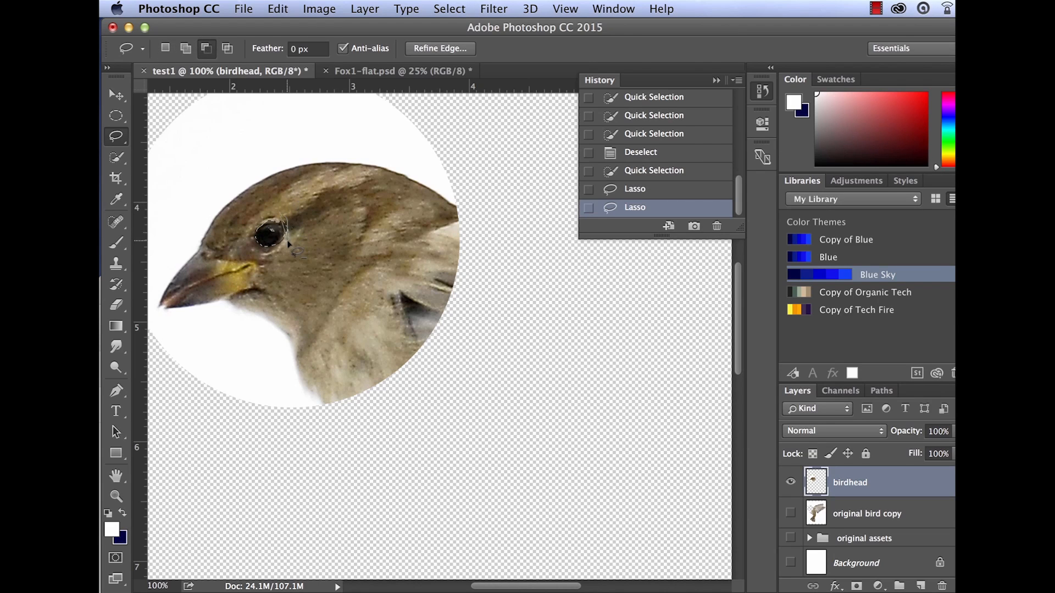
{"action": "left_click", "coordinate": [117, 159]}
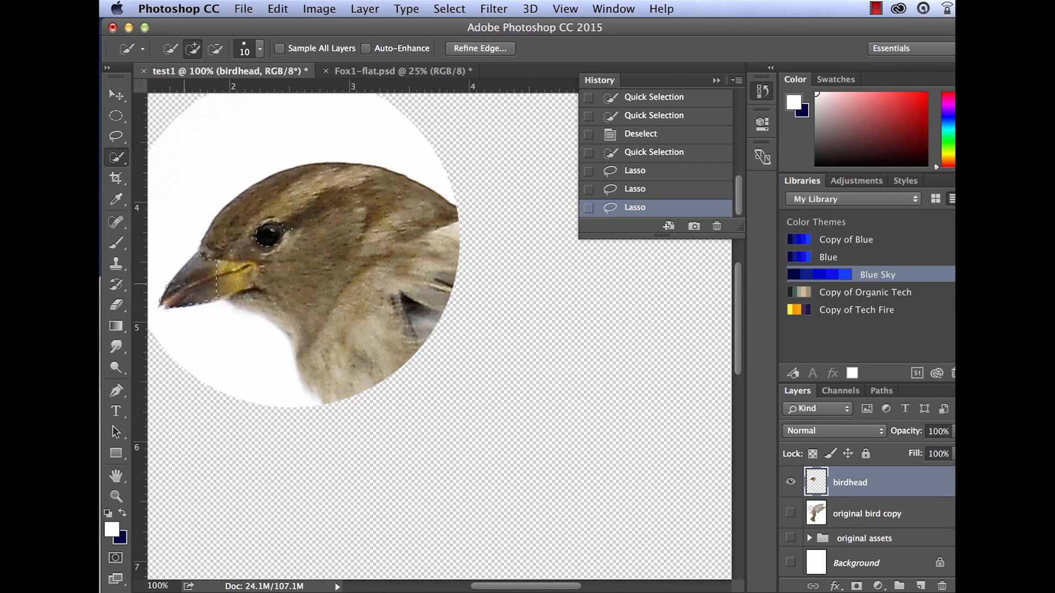
{"action": "mouse_move", "coordinate": [220, 277]}
{"action": "left_mouse_down"}
{"action": "mouse_move", "coordinate": [246, 266]}
{"action": "mouse_move", "coordinate": [246, 277]}
{"action": "left_mouse_up"}
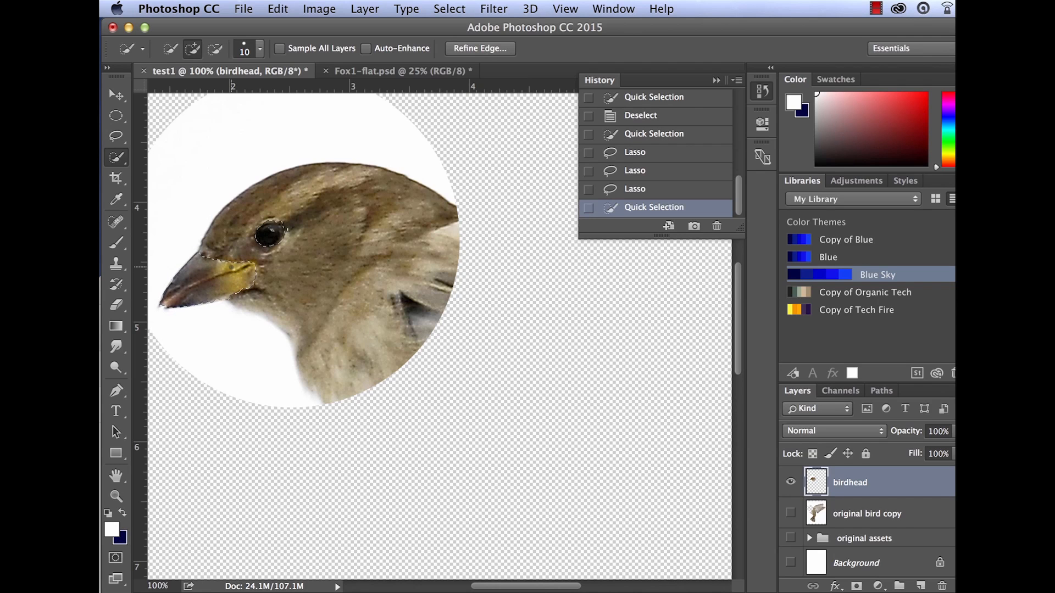
- Trim the excess feathers at the beak's inner corner and beside the eye from the selection with the Lasso tool
{"action": "left_click", "coordinate": [116, 137]}
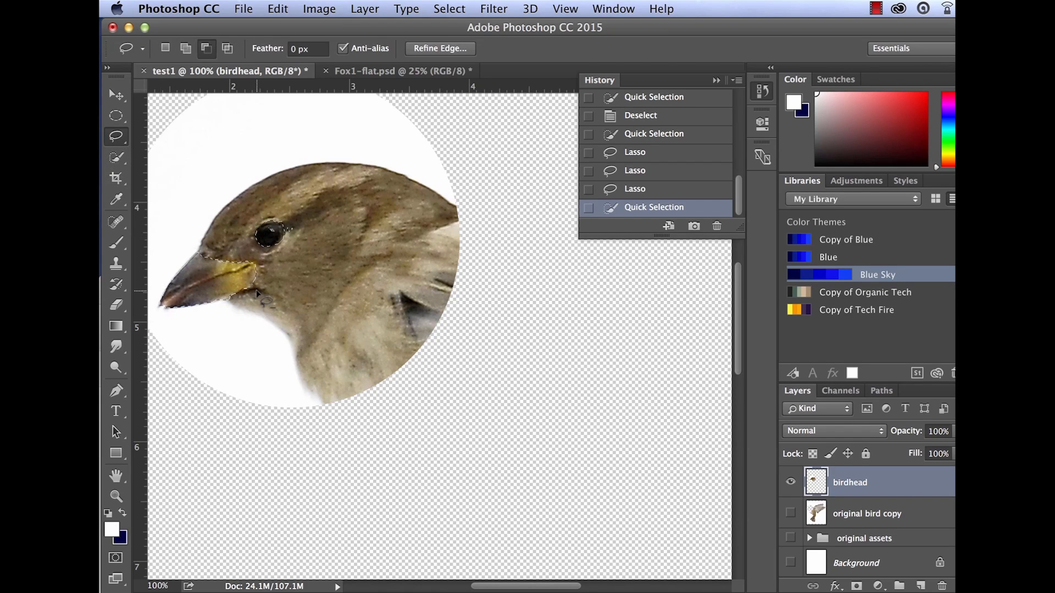
{"action": "left_click_drag", "start_coordinate": [262, 282], "coordinate": [256, 308]}
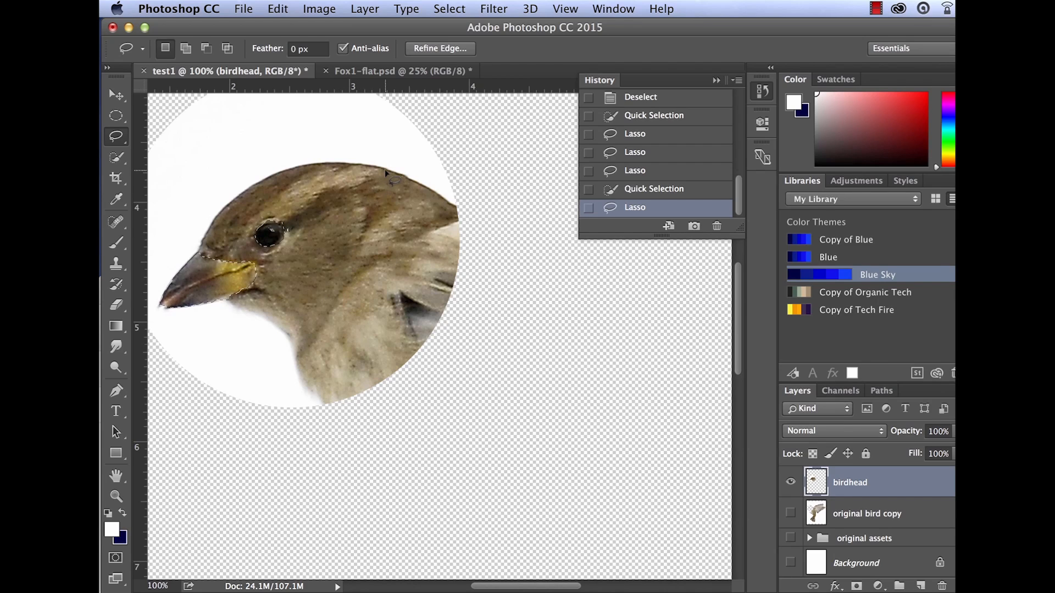
{"action": "key", "text": "alt"}
{"action": "mouse_move", "coordinate": [294, 237]}
{"action": "left_mouse_down"}
{"action": "mouse_move", "coordinate": [283, 209]}
{"action": "mouse_move", "coordinate": [294, 196]}
{"action": "mouse_move", "coordinate": [314, 202]}
{"action": "mouse_move", "coordinate": [295, 234]}
{"action": "mouse_move", "coordinate": [289, 195]}
{"action": "left_mouse_up"}
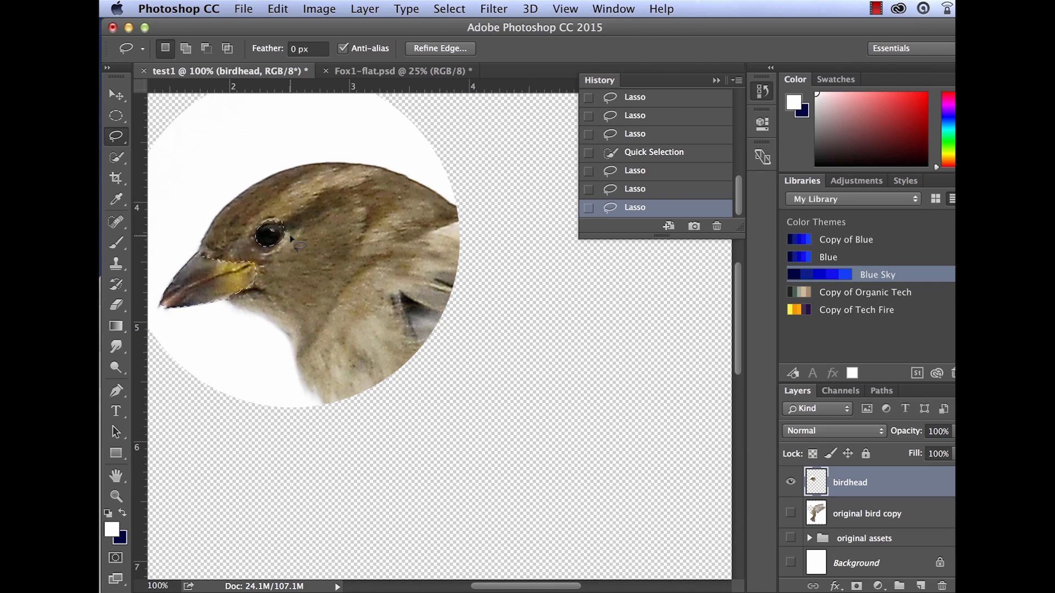
- Delete the selected eye and beak from the birdhead layer and undo the deletion
{"action": "key", "text": "Delete"}
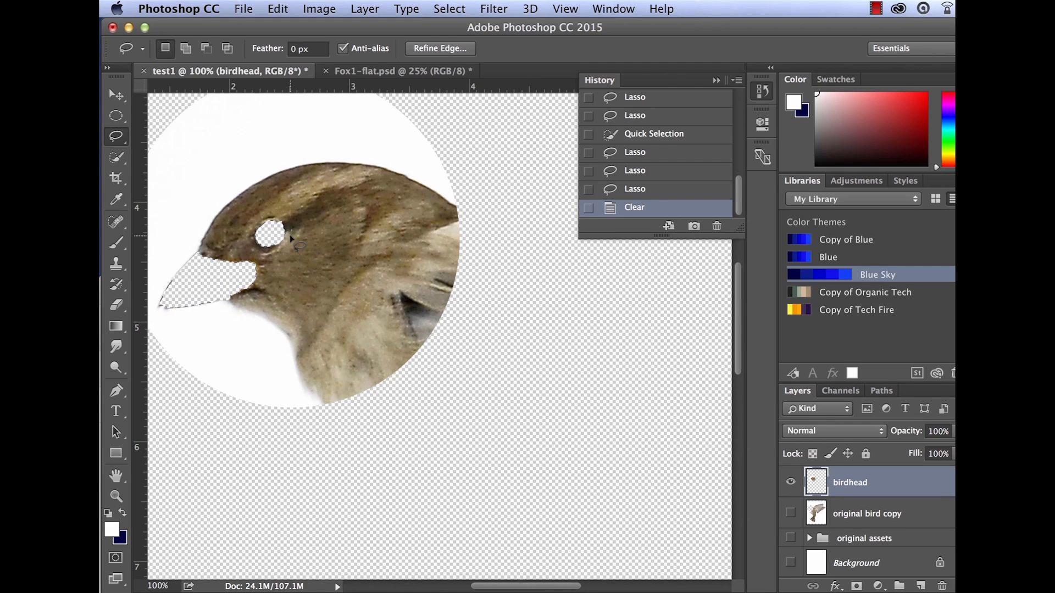
{"action": "key", "text": "super+z"}
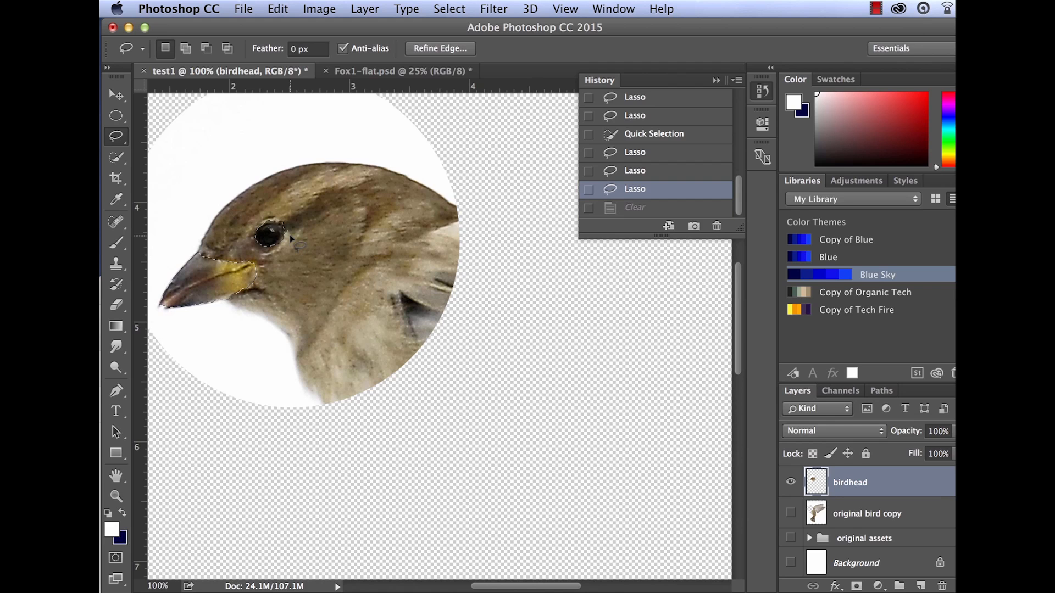